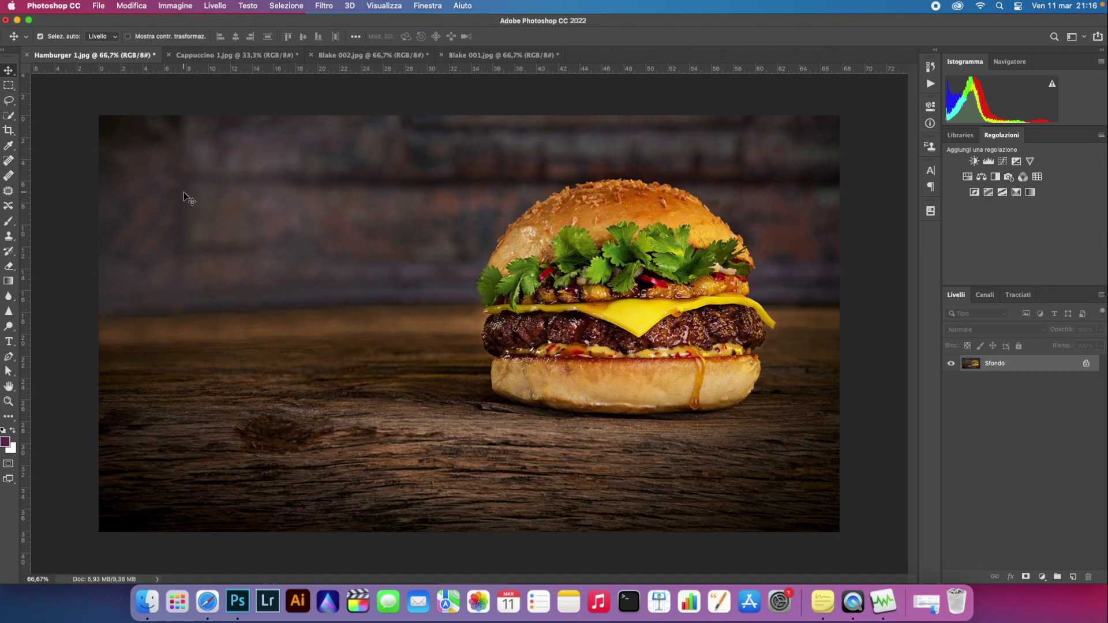
- Mask the burger off its background using Select Subject and a layer mask
click(7, 119)
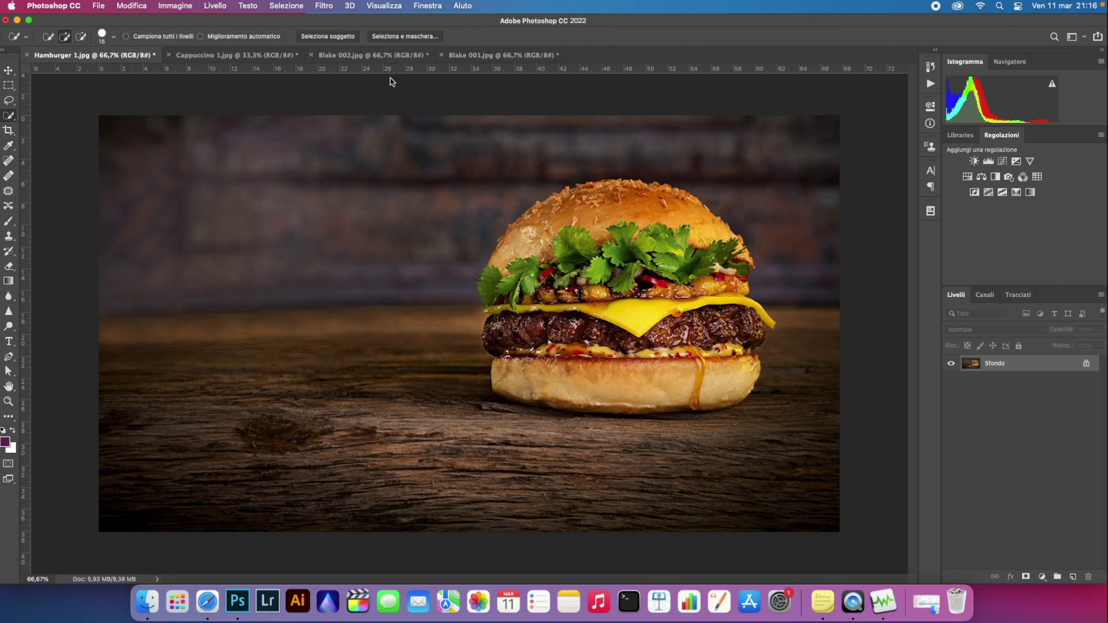
click(341, 38)
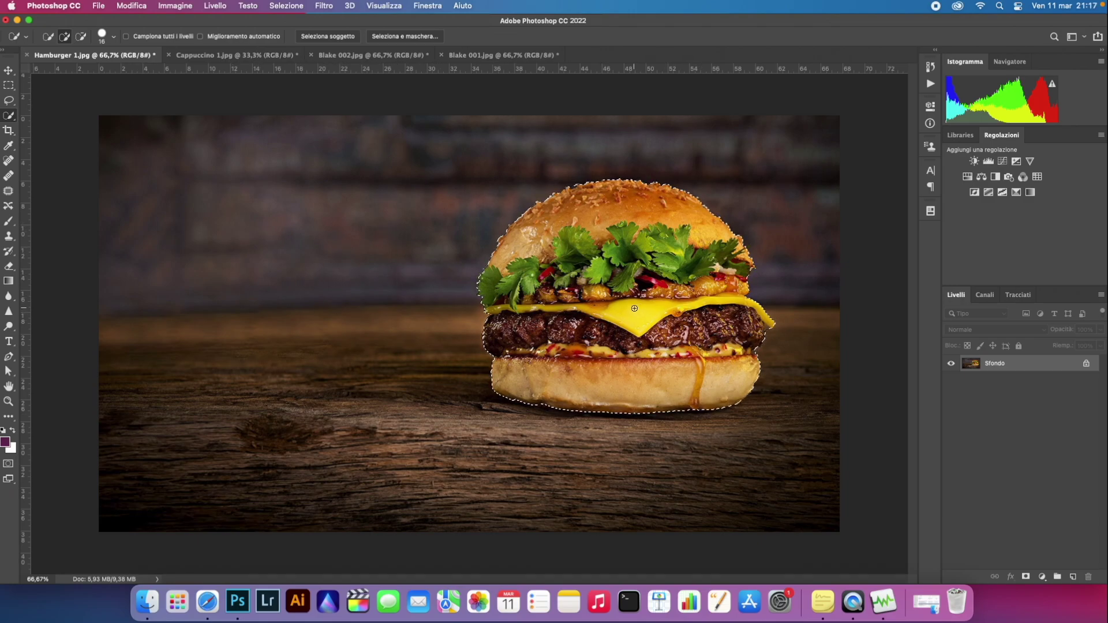
click(1026, 577)
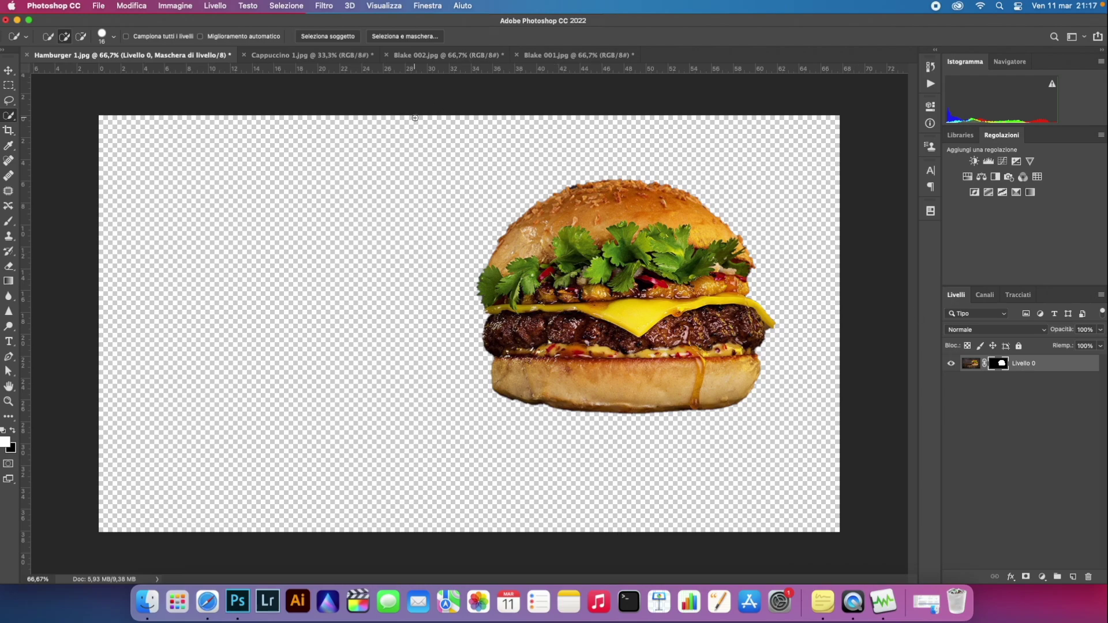
- Move the masked burger to the centre of the canvas
click(9, 70)
mouse_move(659, 215)
mouse_down()
mouse_move(486, 217)
mouse_move(444, 203)
mouse_move(752, 198)
mouse_up()
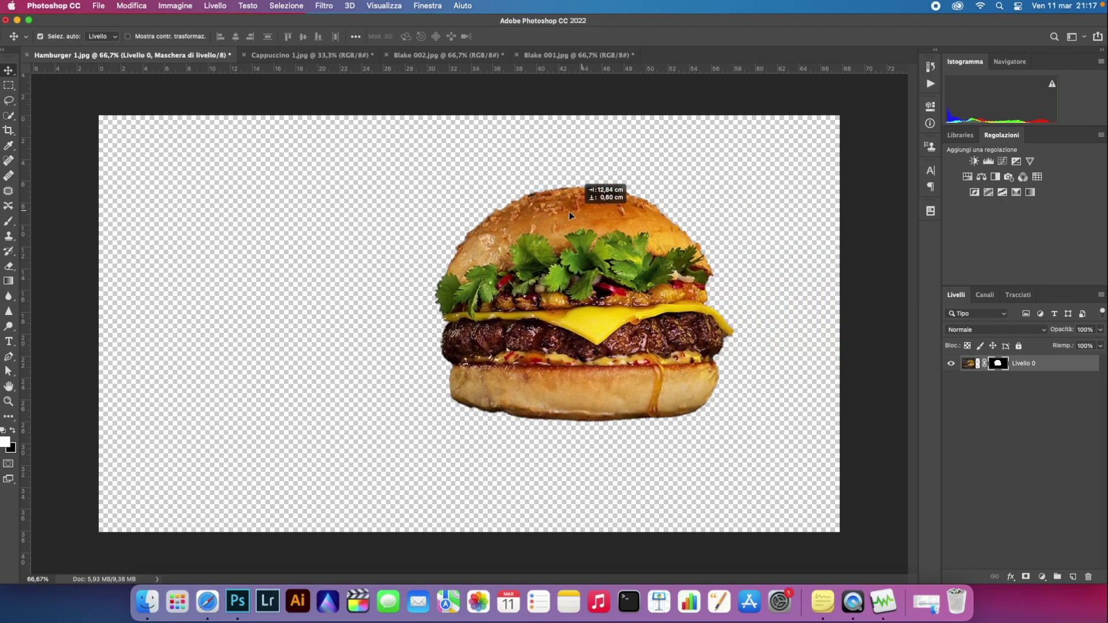
drag(752, 198, 532, 214)
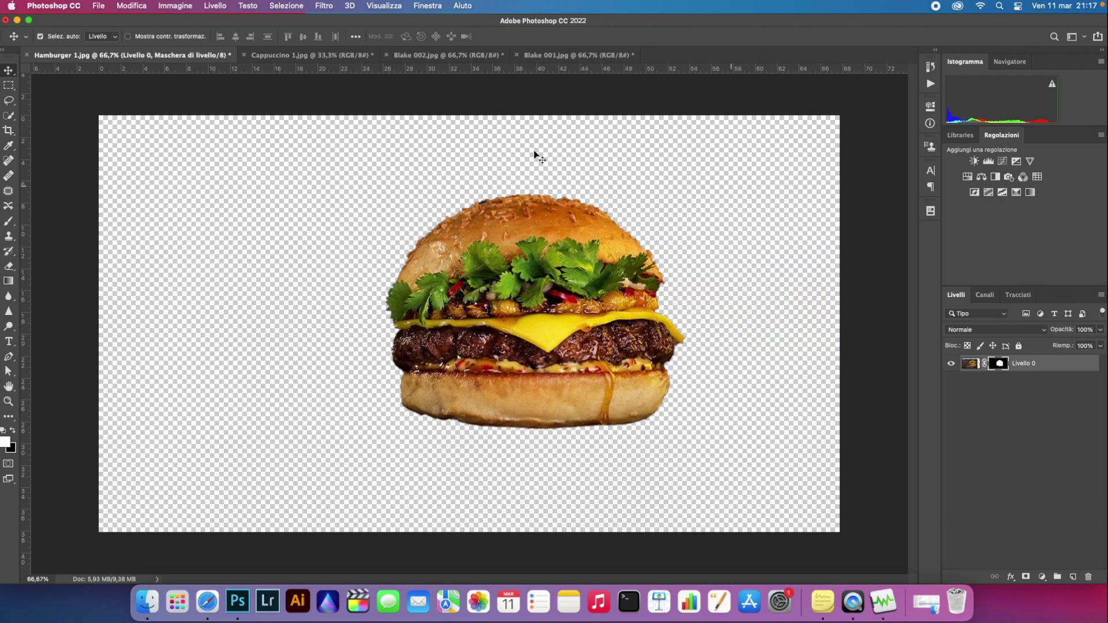
- Glance at the File menu without saving, then switch to the Cappuccino 1.jpg photo
click(99, 7)
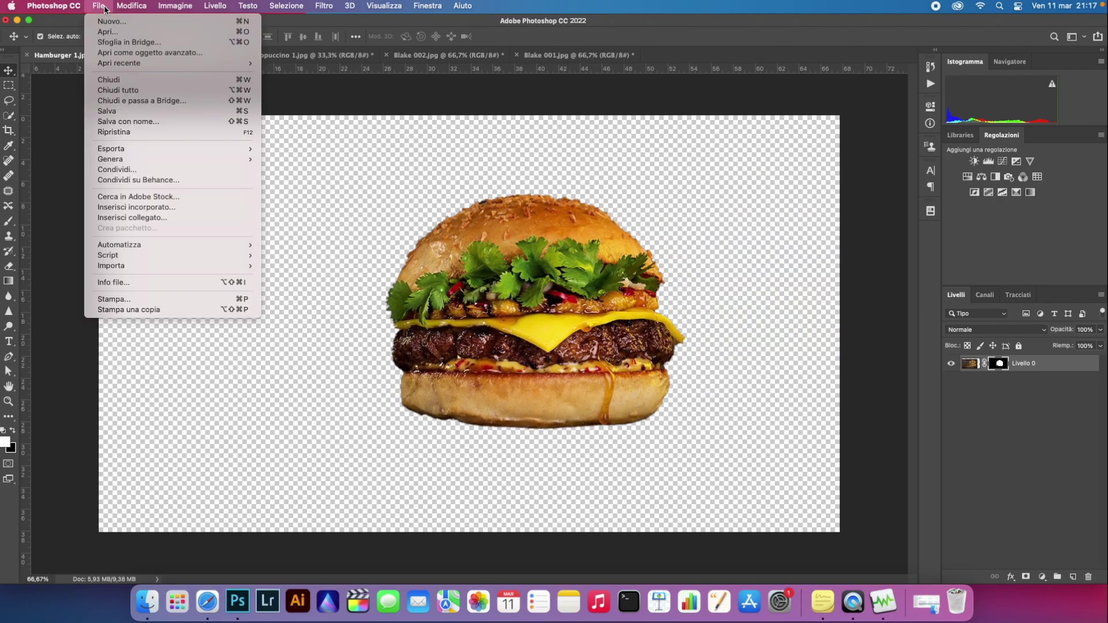
click(462, 206)
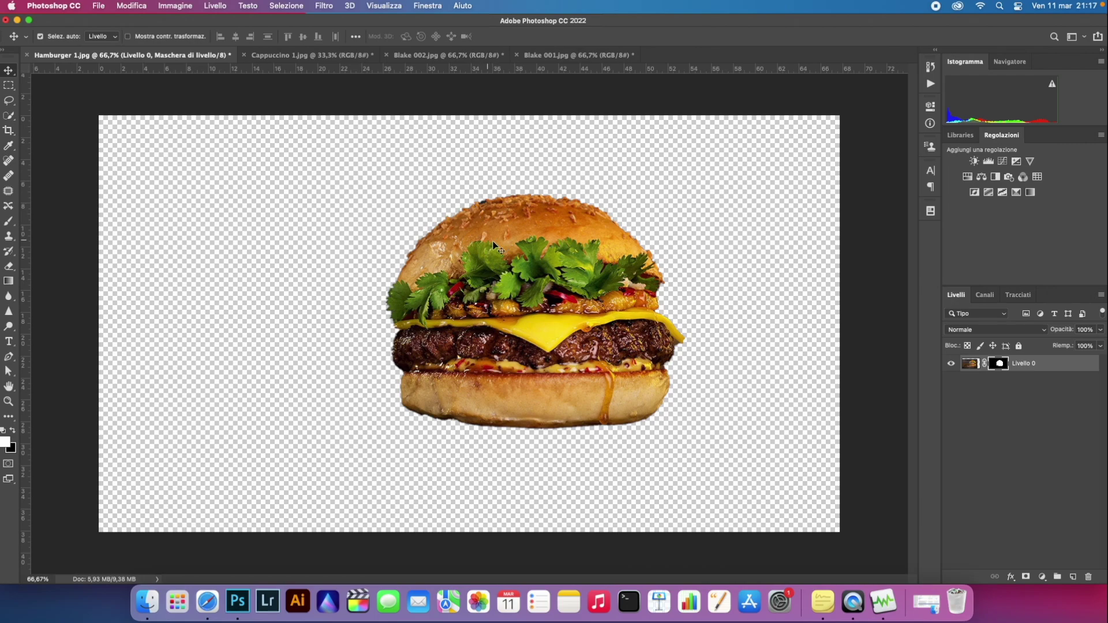
click(339, 58)
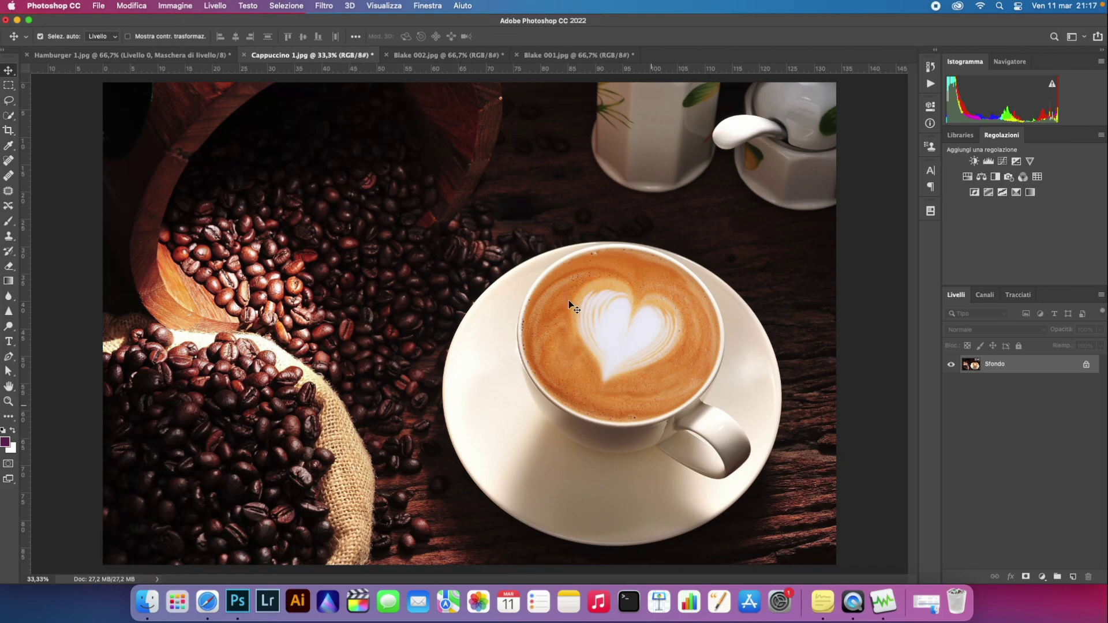
- Mask the cappuccino cup off its background using Select Subject and a layer mask
click(14, 119)
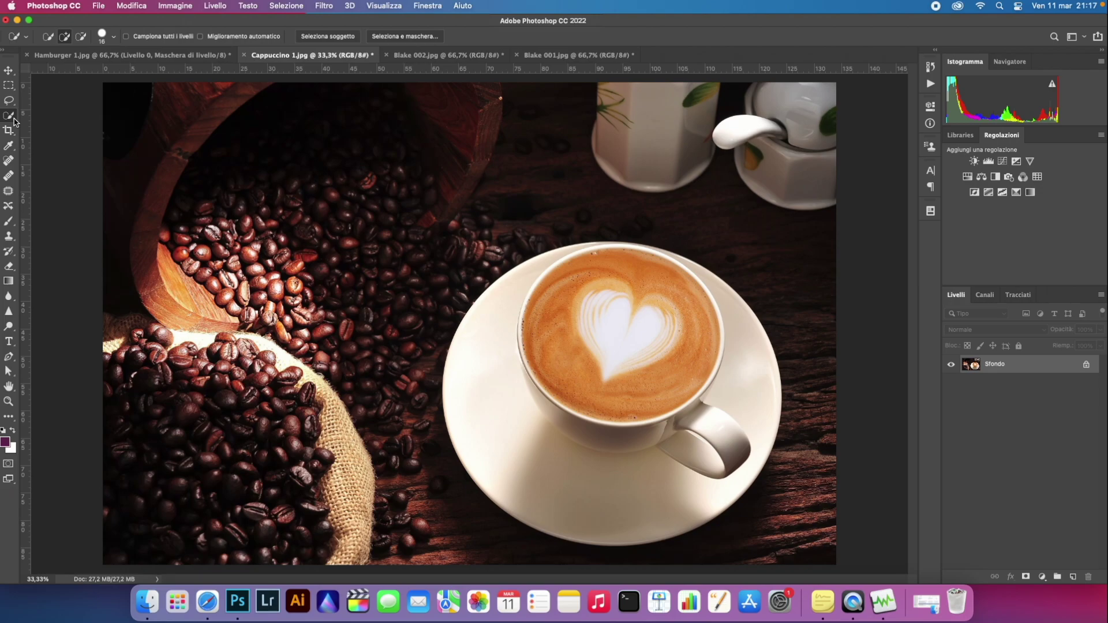
click(339, 38)
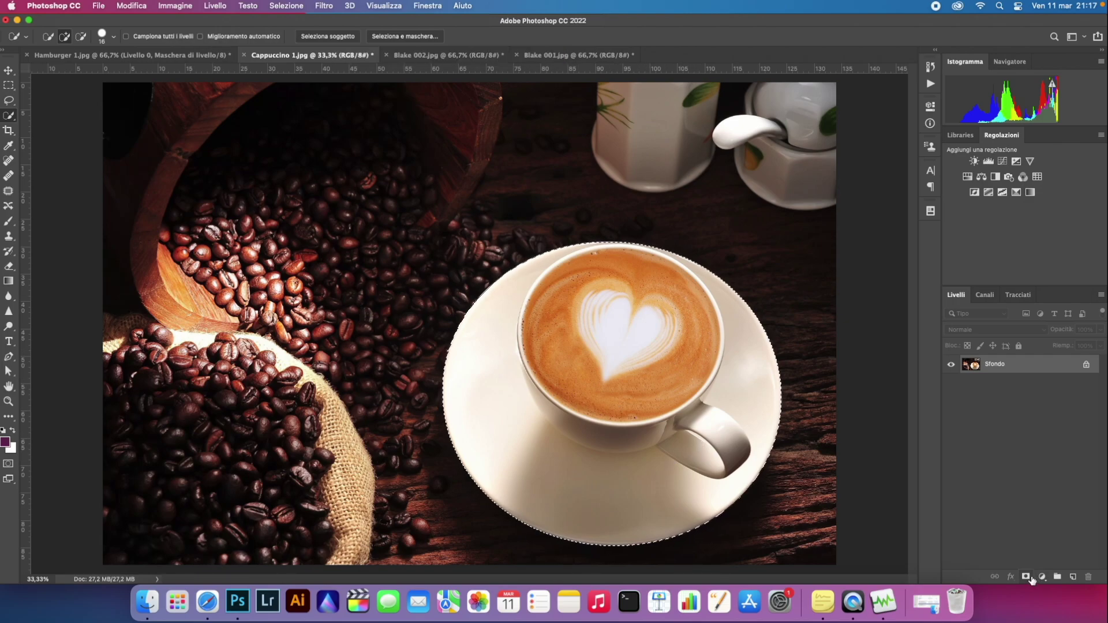
click(1027, 577)
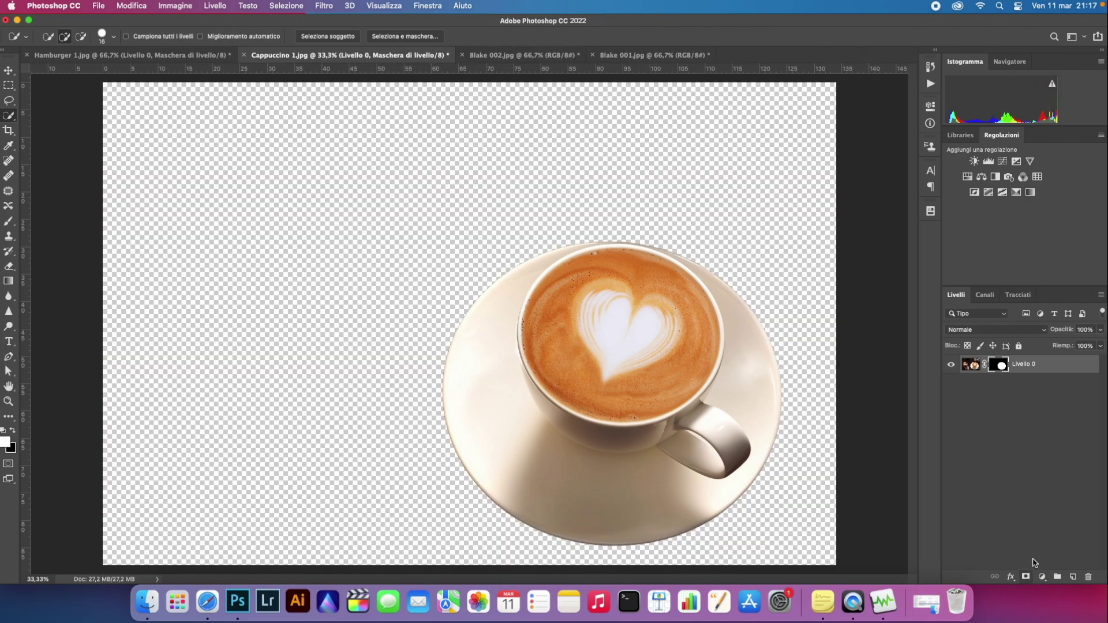
- Nudge the cup up-left toward the centre, then switch to the blue-dress photo
click(9, 70)
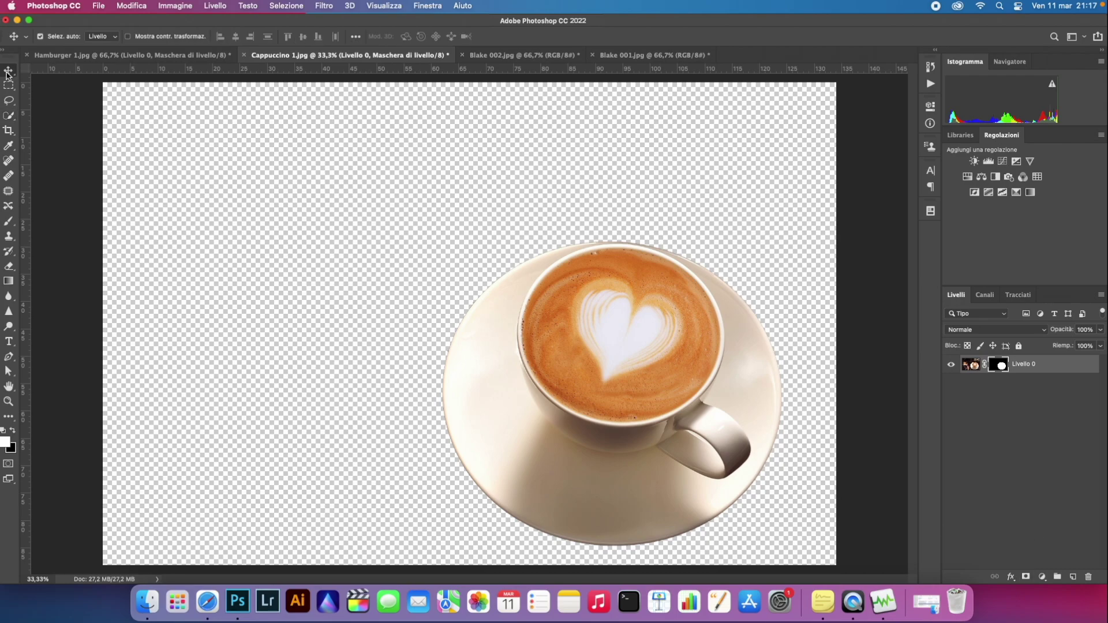
mouse_move(508, 342)
mouse_down()
mouse_move(464, 321)
mouse_move(558, 331)
mouse_up()
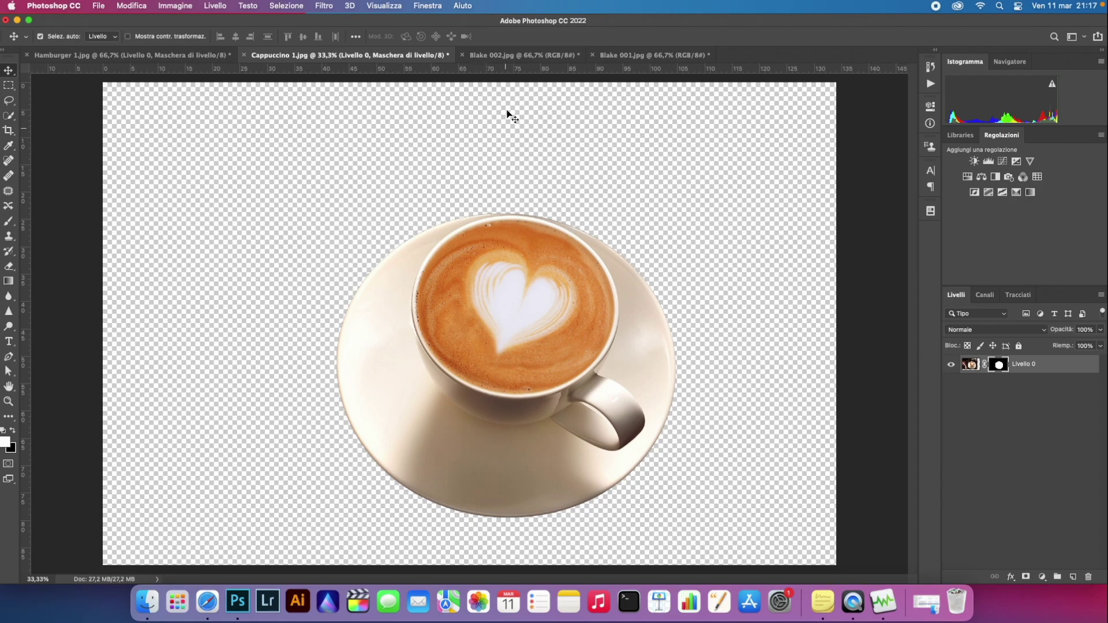
click(517, 55)
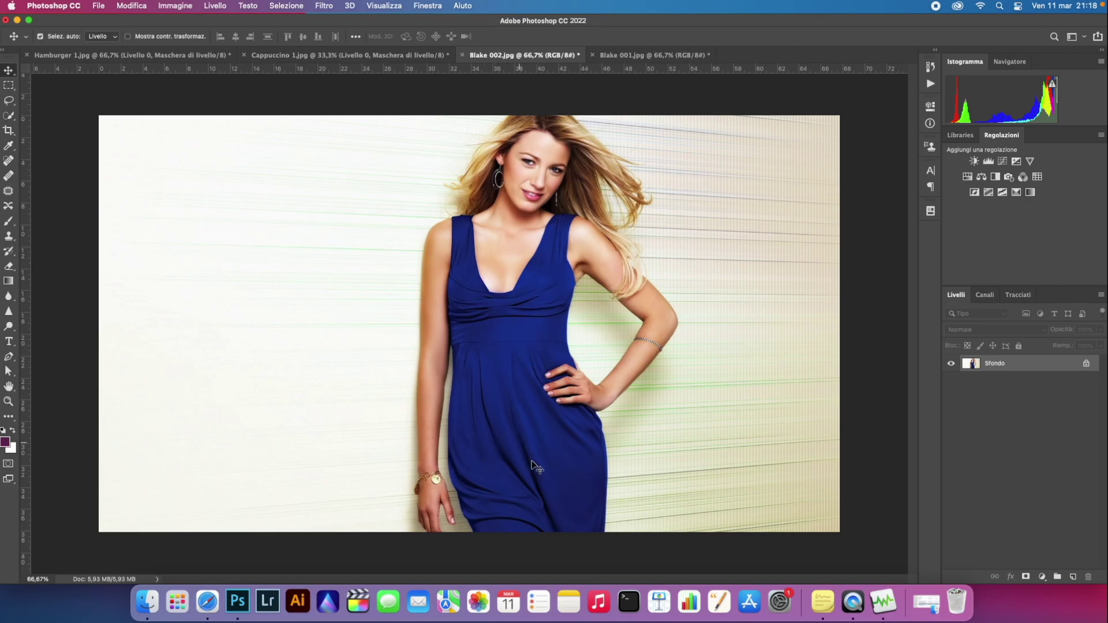
- Brush a Quick Selection over the blue dress and expand it by 1 pixel
click(10, 121)
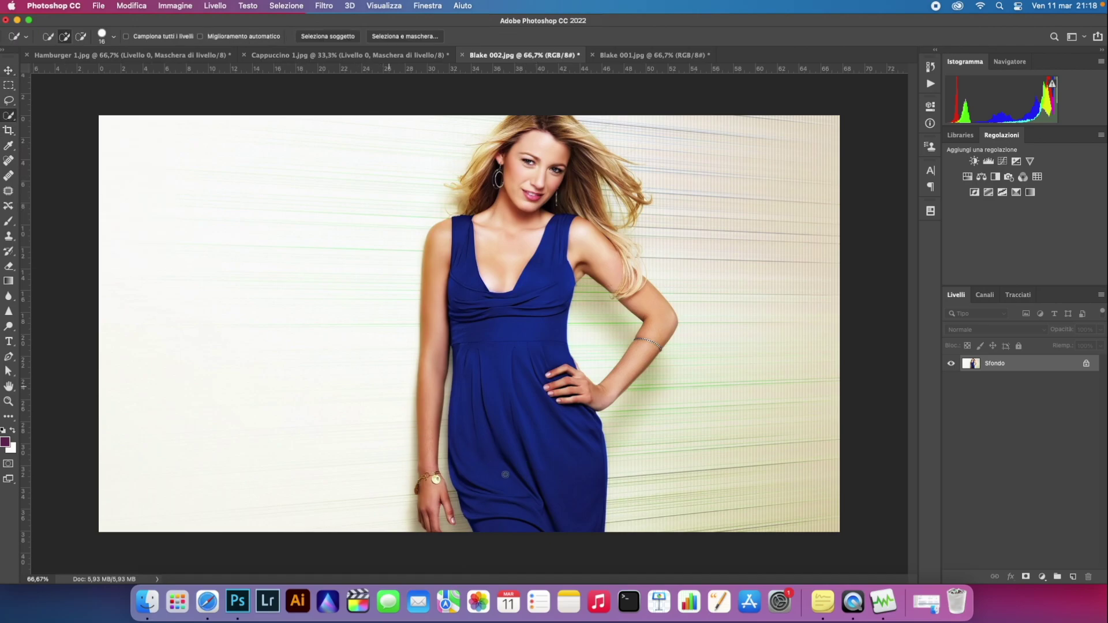
mouse_move(551, 512)
mouse_down()
mouse_move(522, 444)
mouse_move(540, 310)
mouse_up()
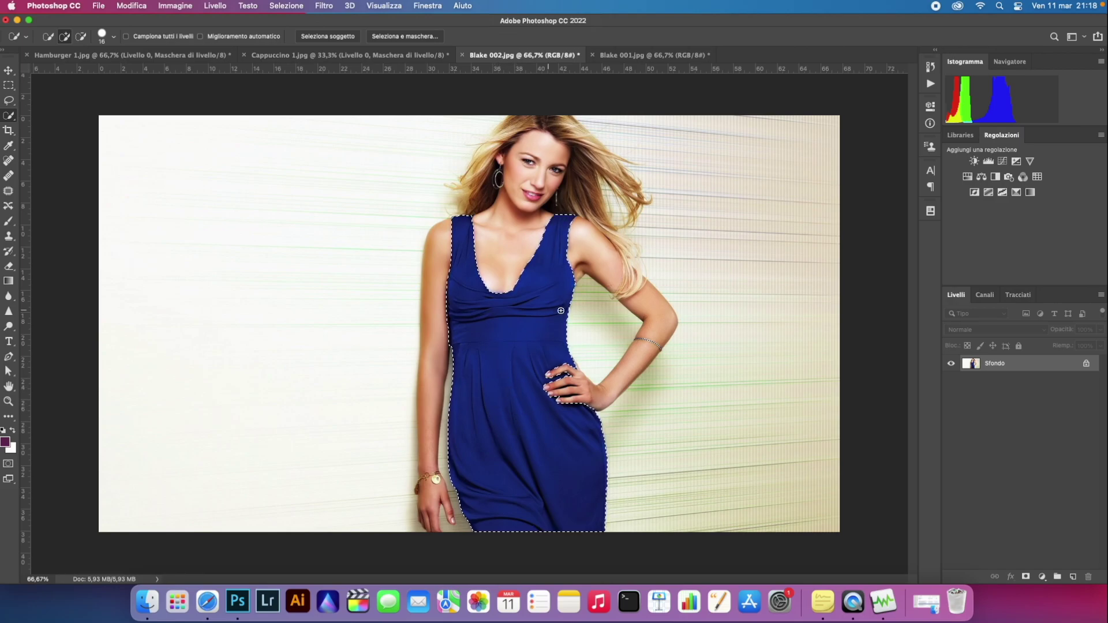
click(286, 7)
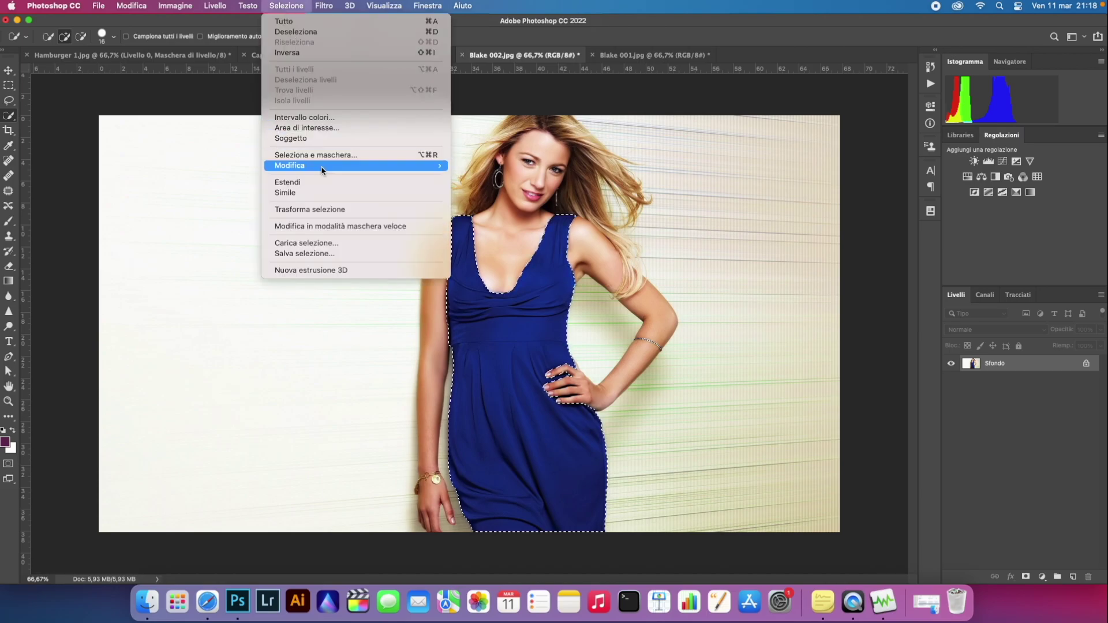
mouse_move(290, 165)
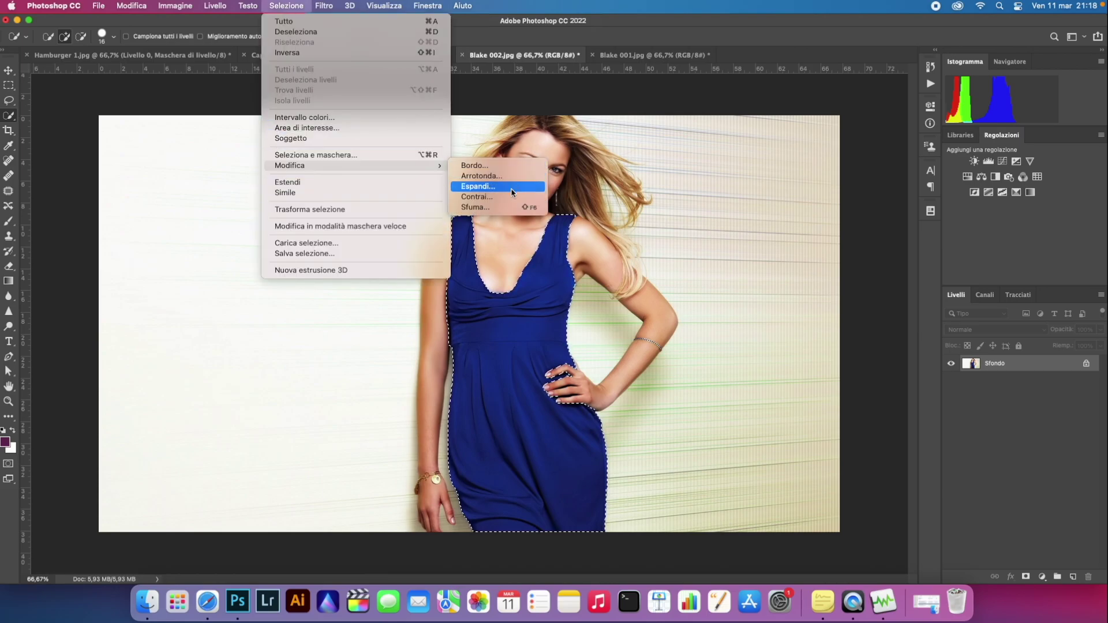
click(512, 193)
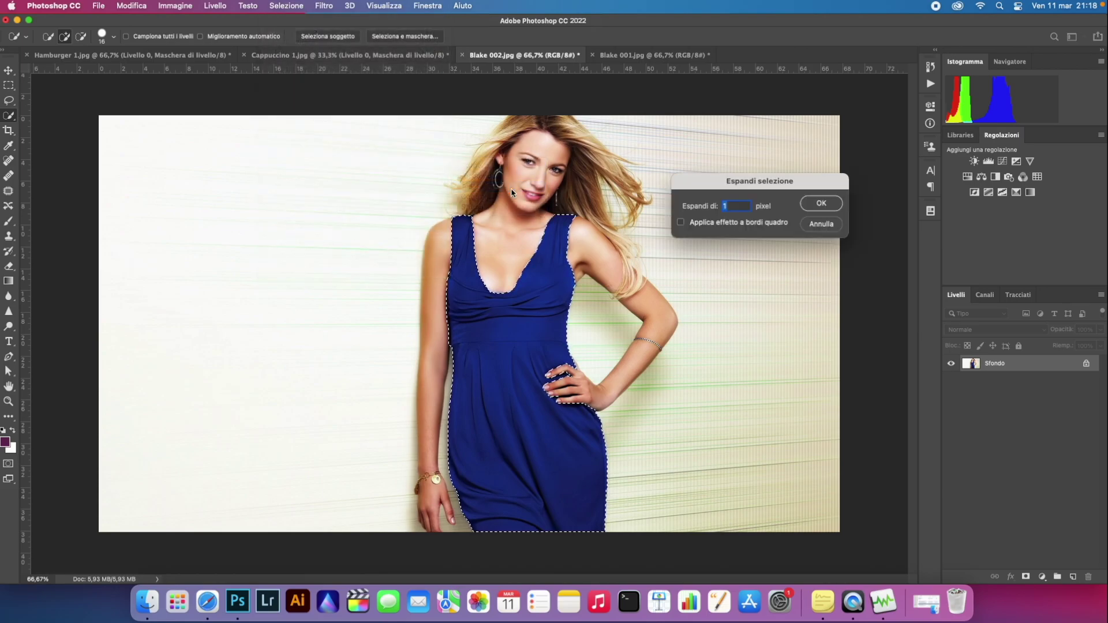
click(826, 204)
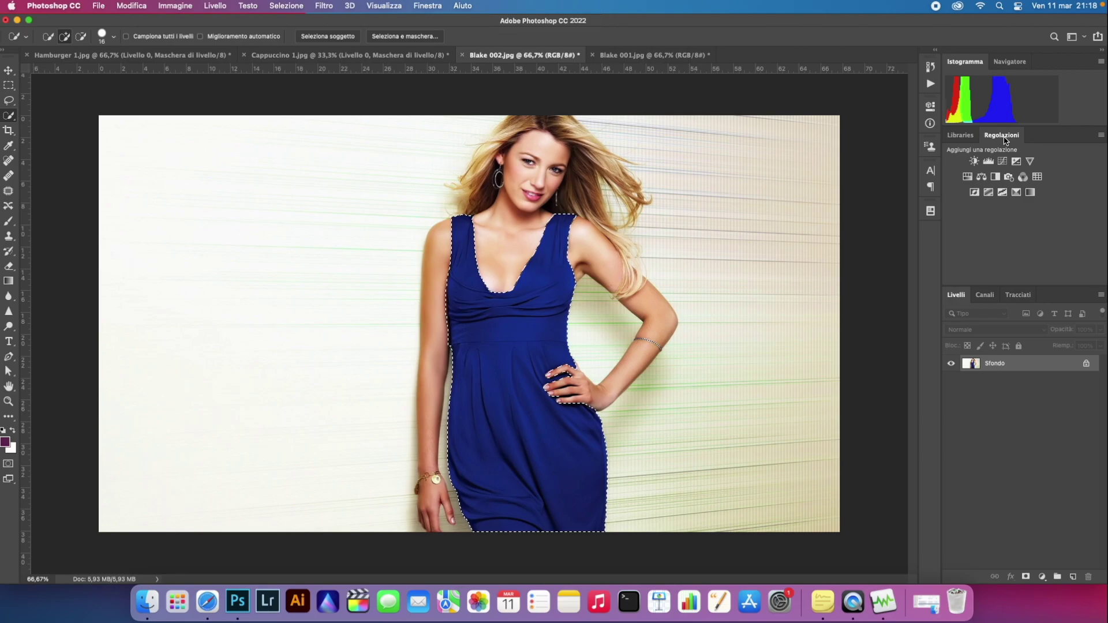
- Add a dress-masked Hue/Saturation adjustment with hue at +70, turning the dress purple
click(967, 177)
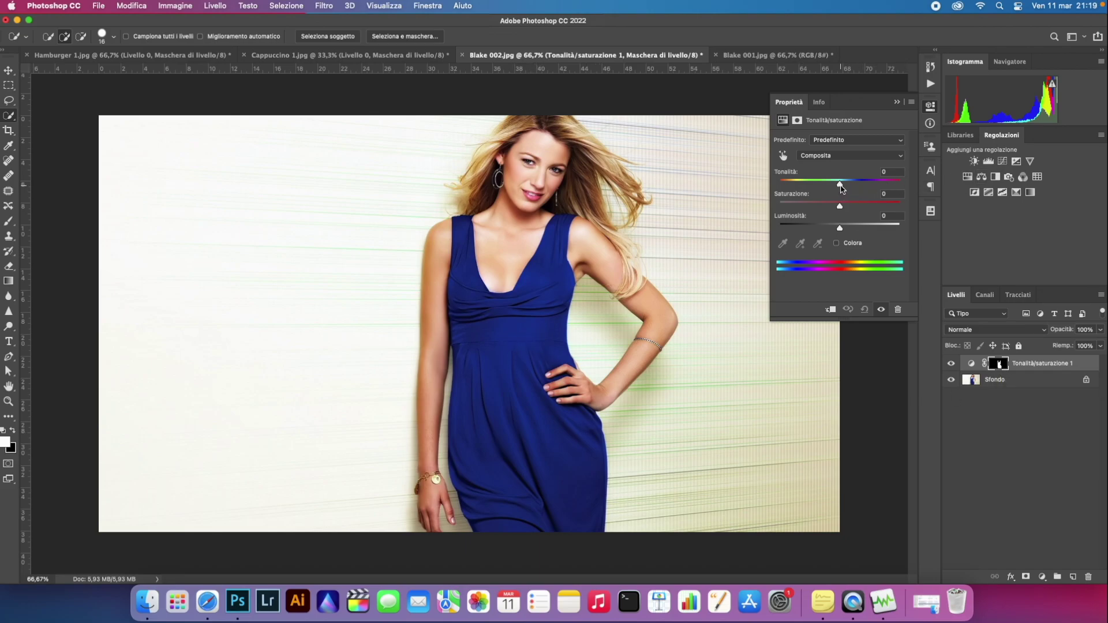
mouse_move(841, 185)
mouse_down()
mouse_move(800, 186)
mouse_move(874, 189)
mouse_up()
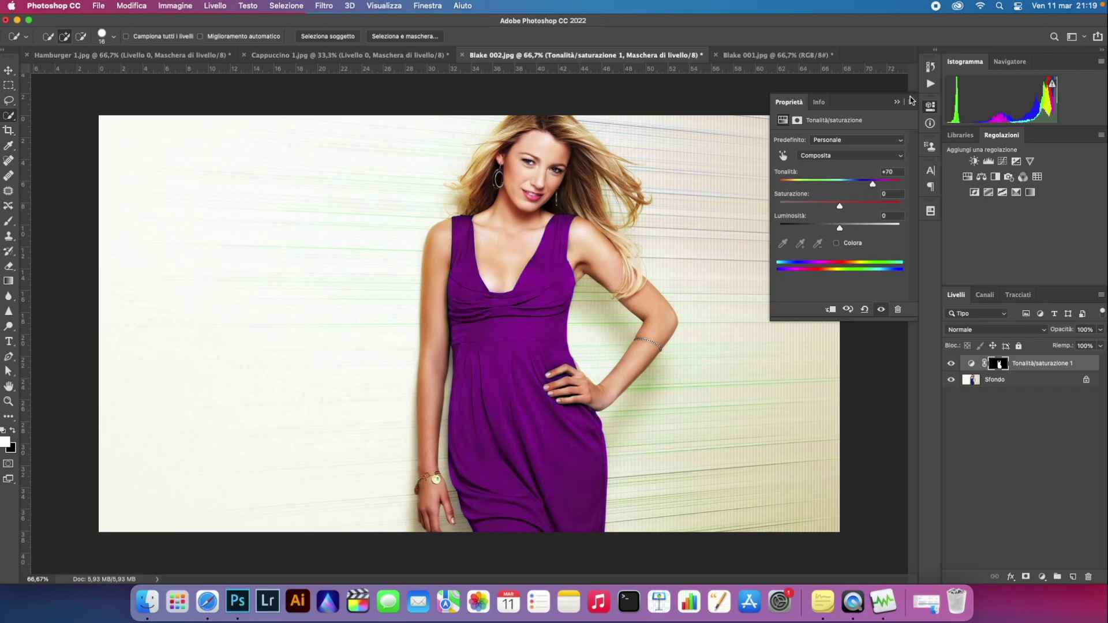
click(896, 102)
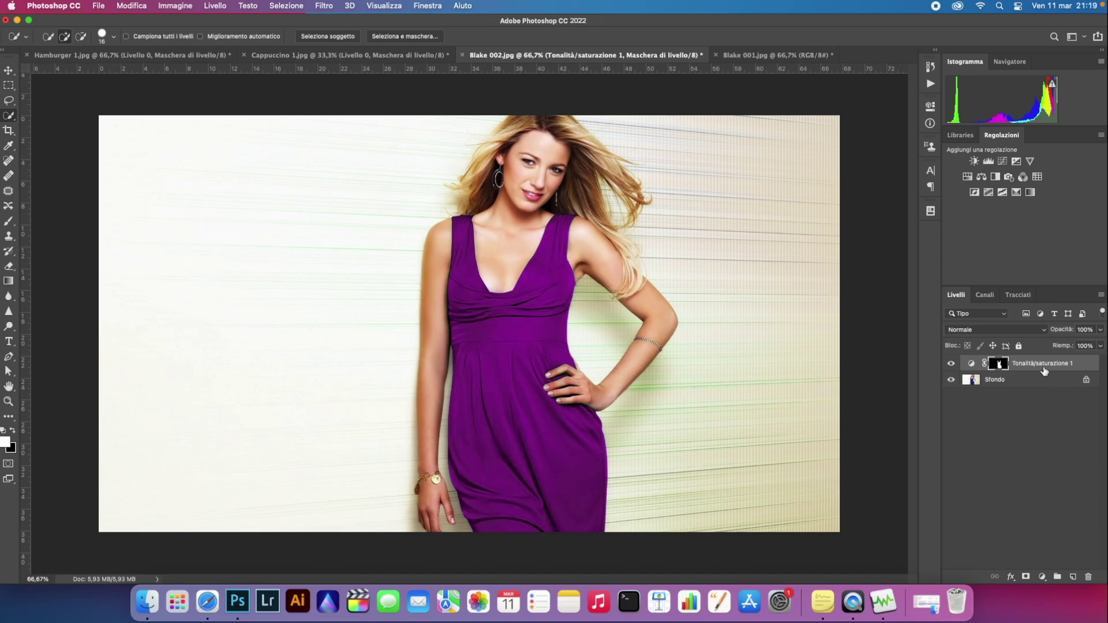
- Delete the Tonalità/saturazione 1 adjustment layer by dragging it to the trash
drag(1044, 366, 1088, 579)
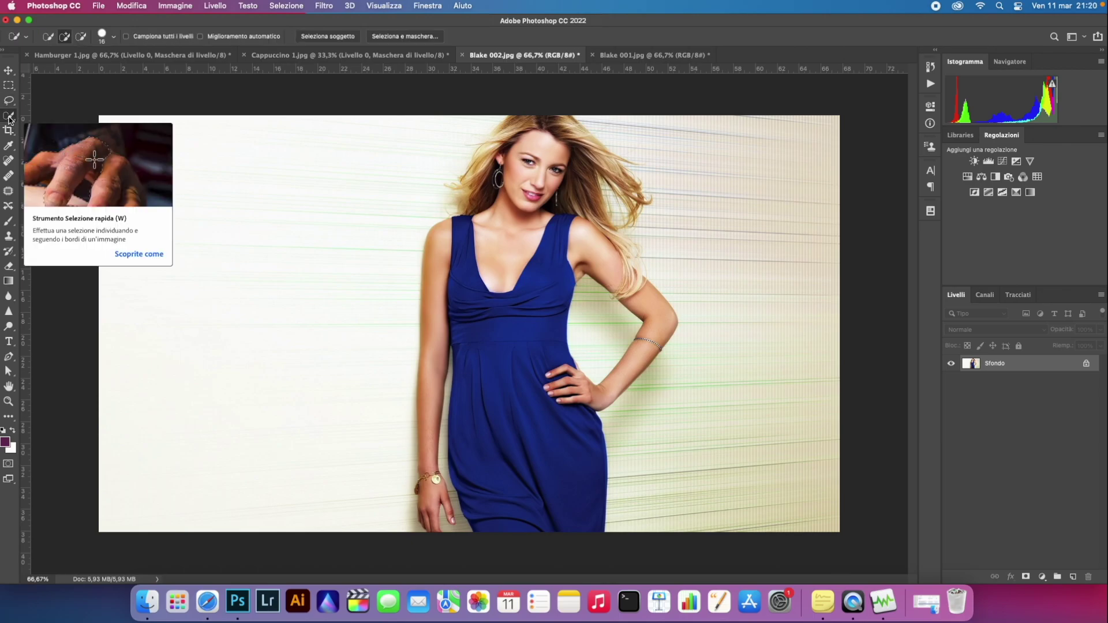
- Select the woman with Select Subject and adjust the selection around her hand and left arm
click(332, 38)
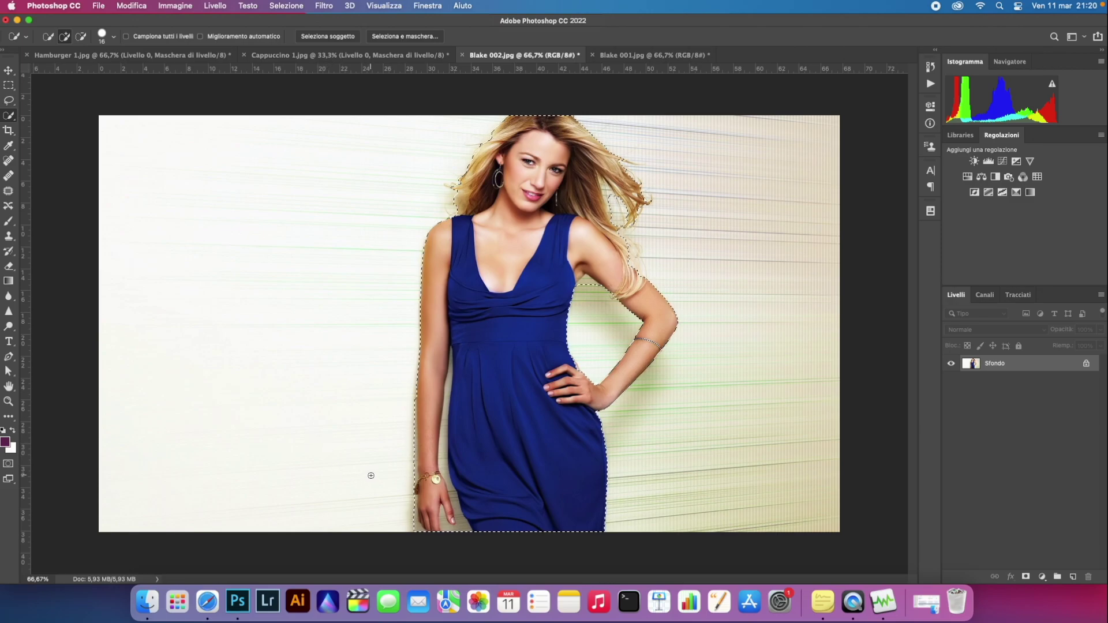
key(alt)
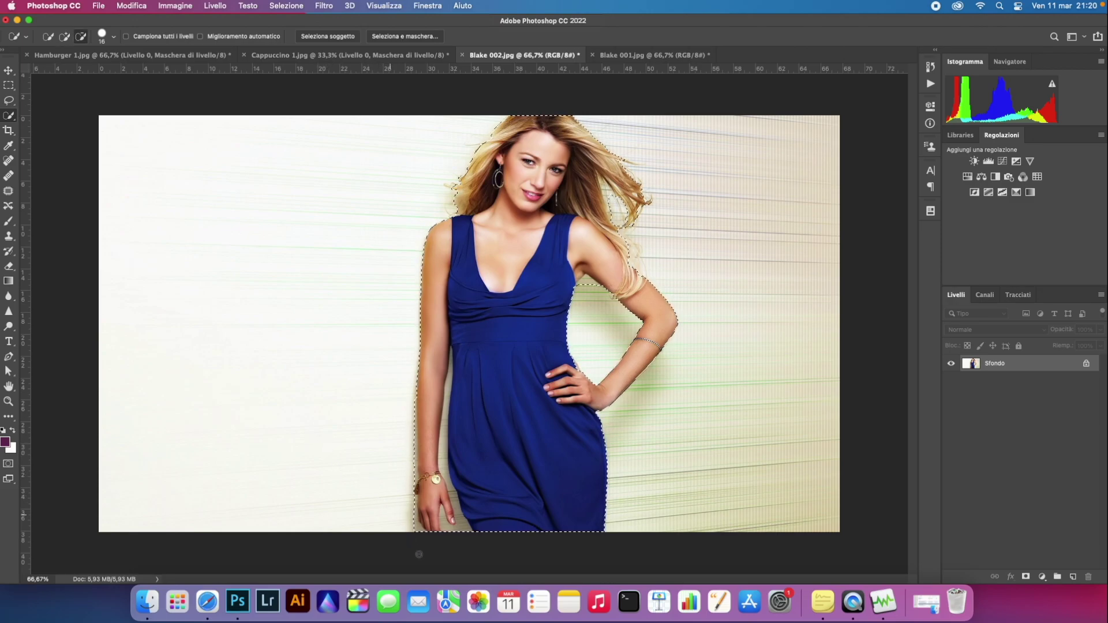
click(415, 535)
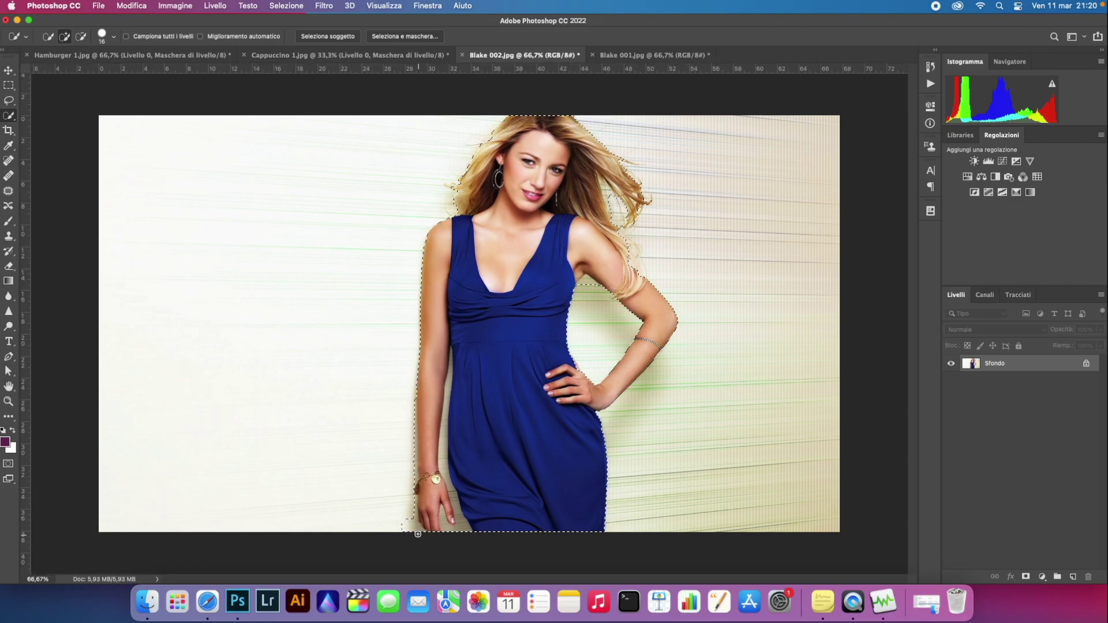
alt+click(406, 517)
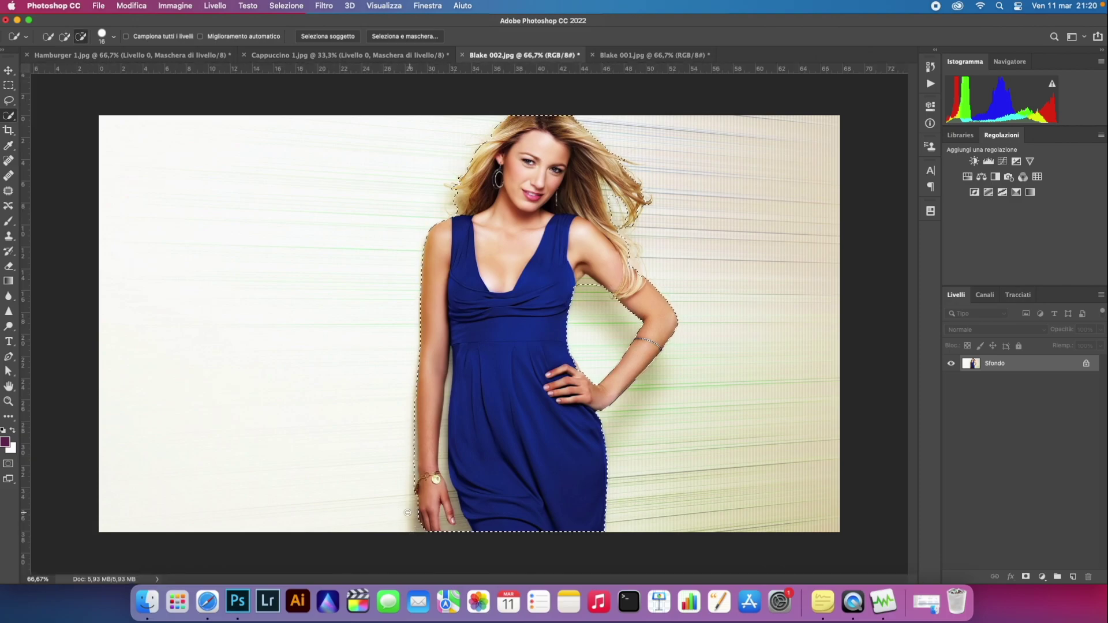
alt+click(413, 467)
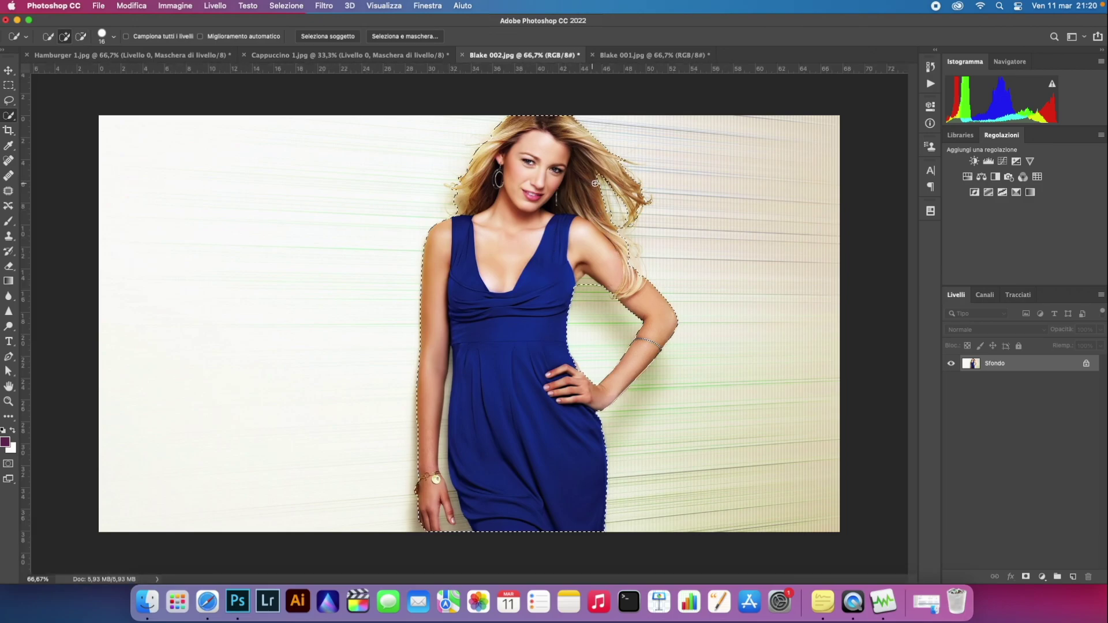
- Subtract the arm-to-dress gap and the hair gaps from the selection, undoing a hand correction
key(alt)
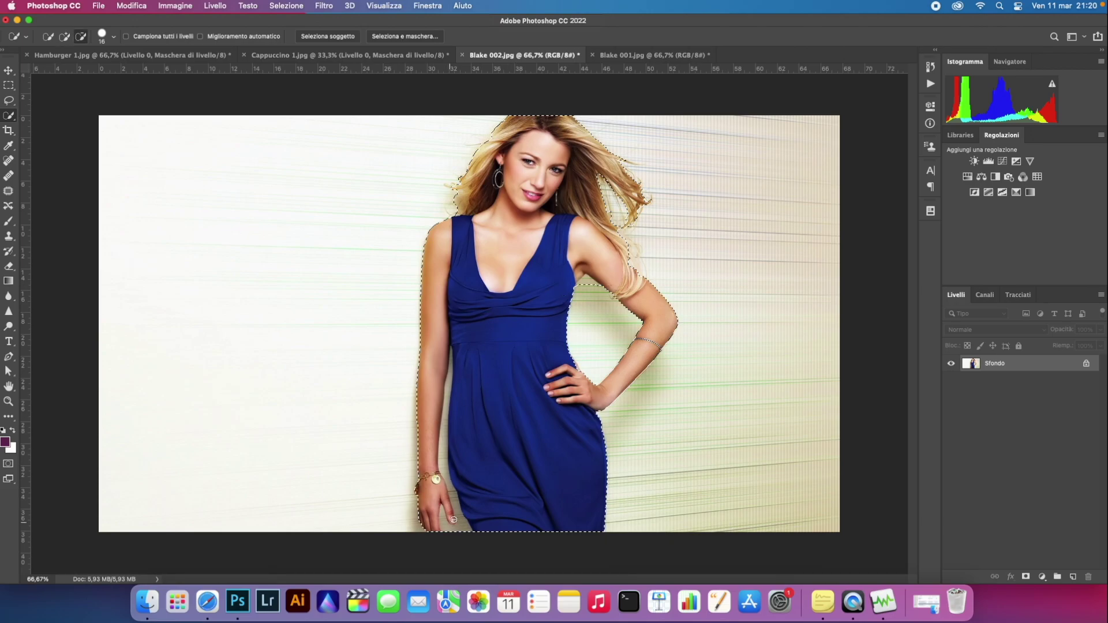
mouse_move(443, 454)
mouse_down()
mouse_move(451, 389)
mouse_move(447, 529)
mouse_up()
key(alt)
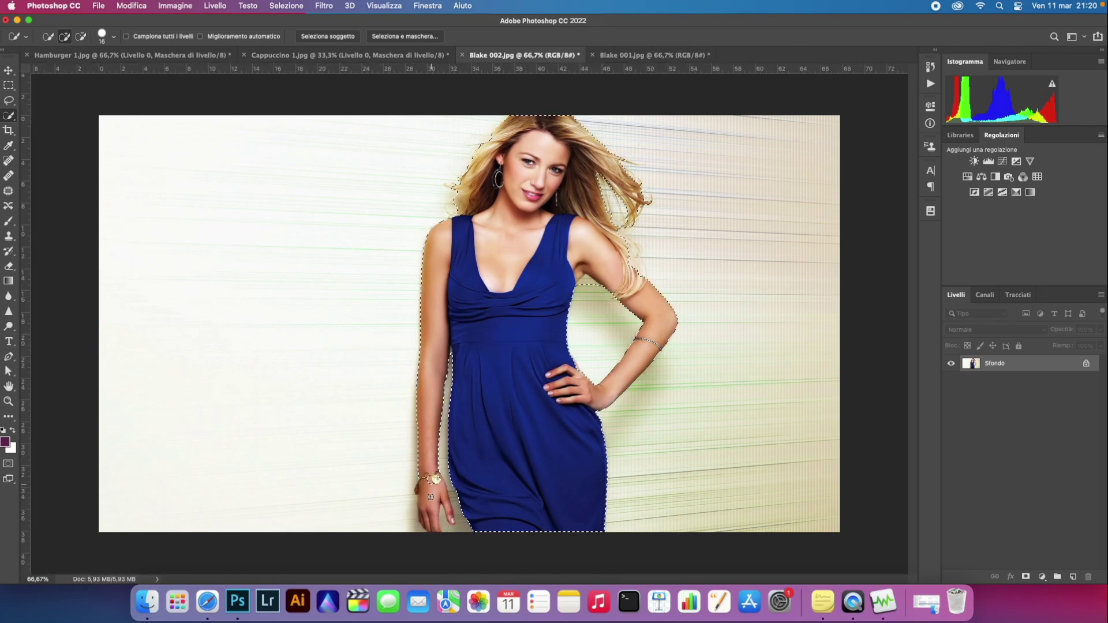
drag(431, 489, 429, 497)
key(super+z)
key(alt)
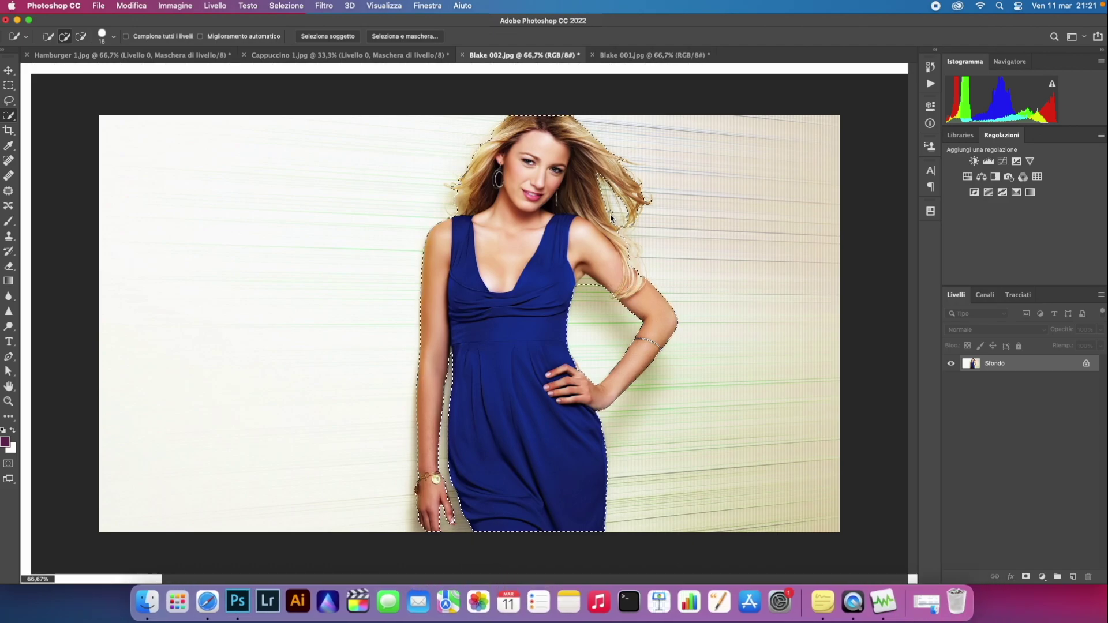
key(alt)
drag(620, 224, 610, 213)
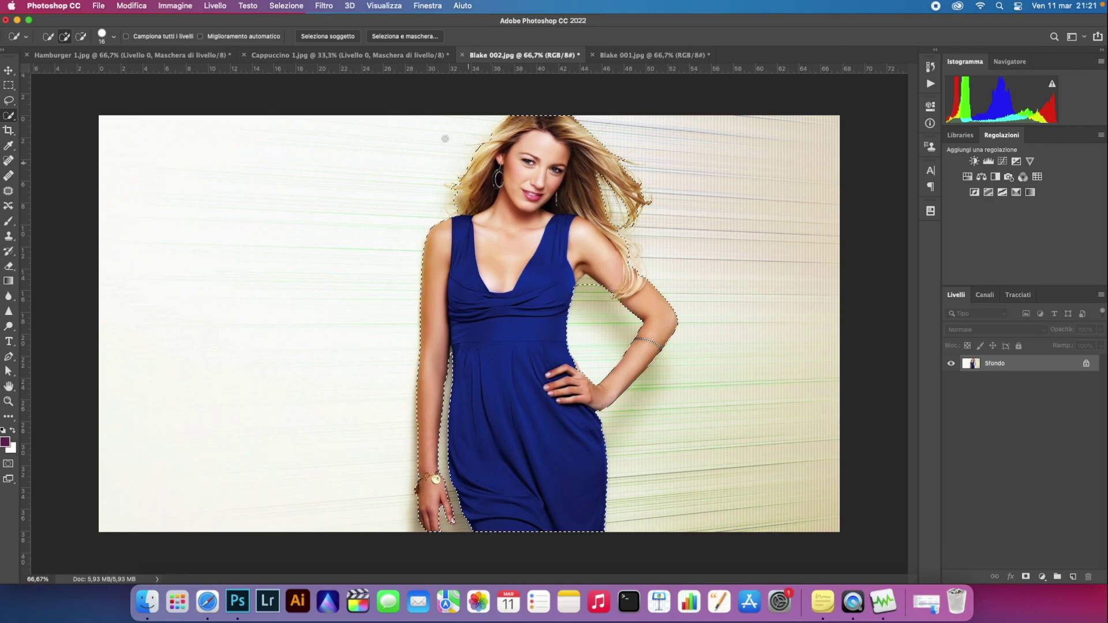
- In Select and Mask, brush-refine the edge between the woman's arm and torso
click(397, 36)
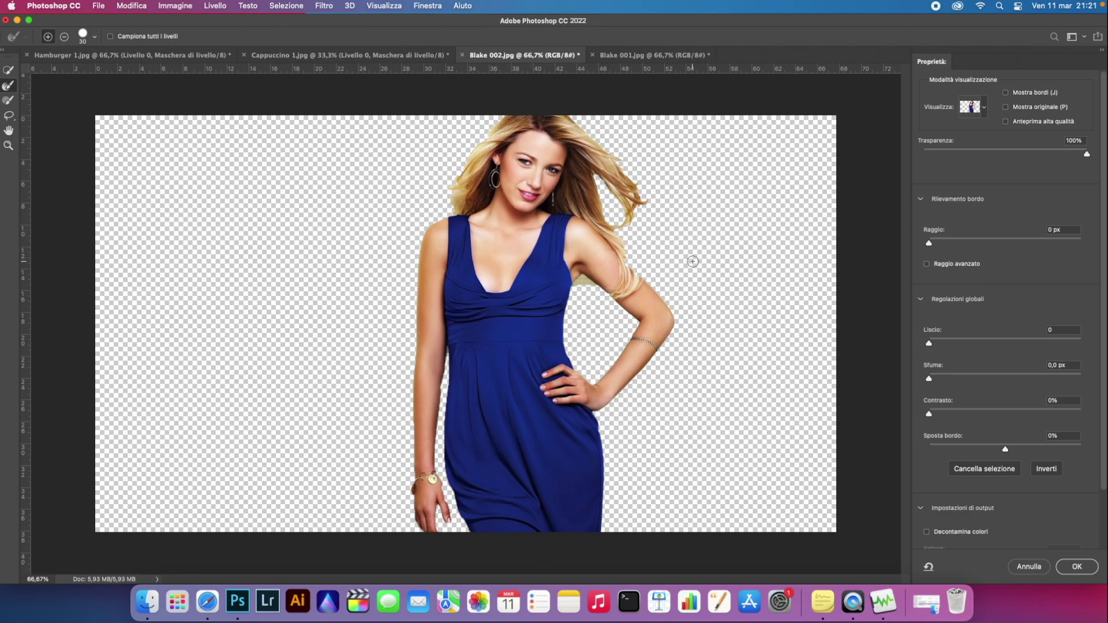
drag(674, 288, 618, 311)
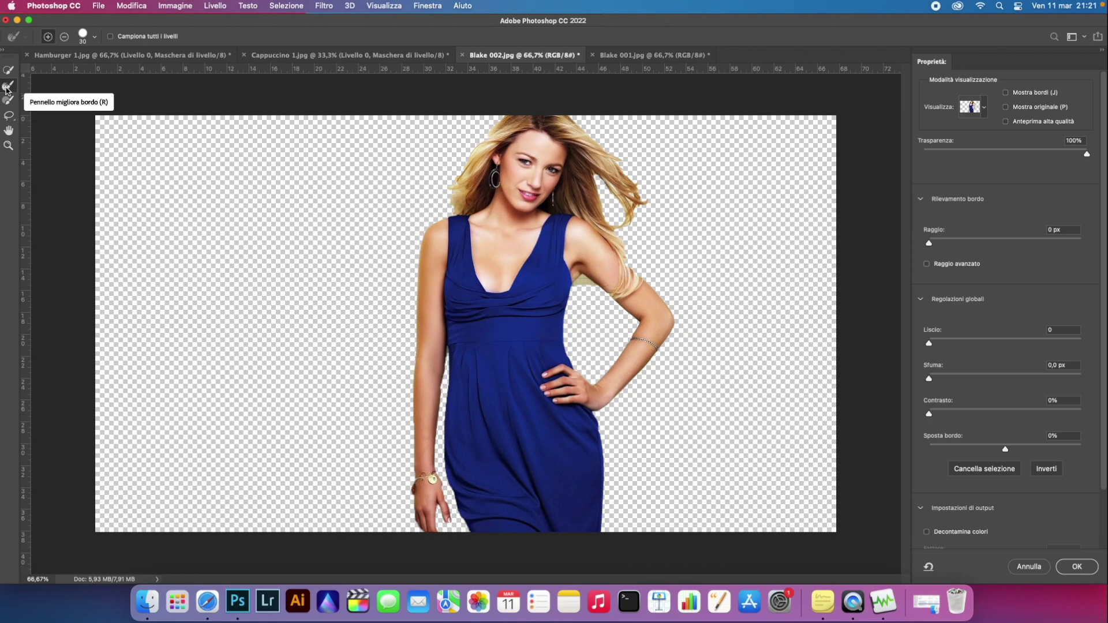
click(7, 88)
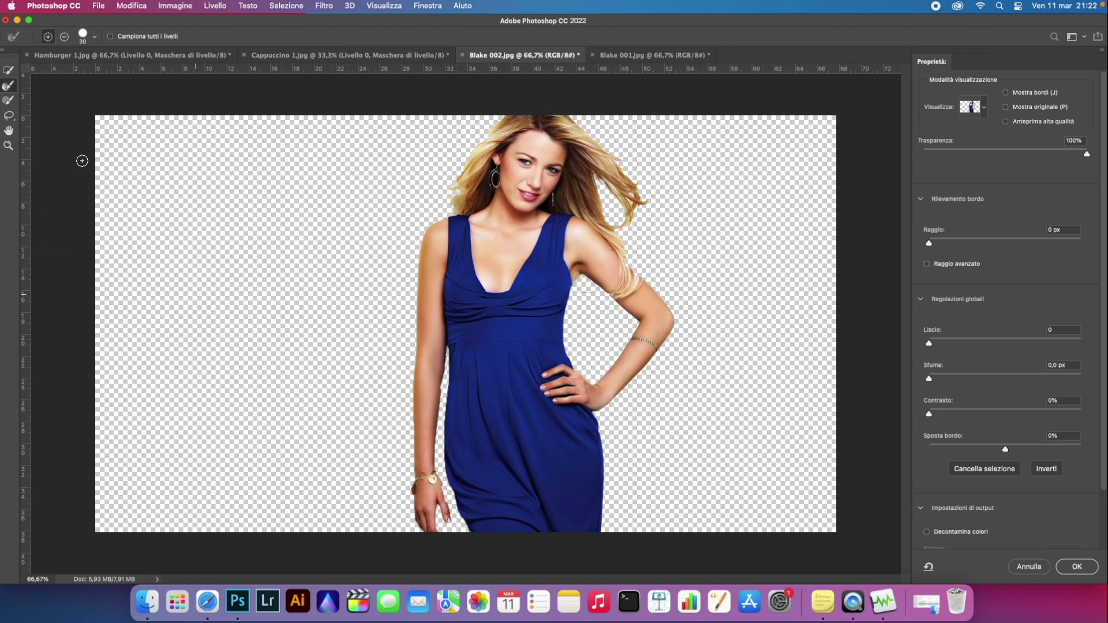
click(10, 102)
- Set the edge to Sfuma 1,8 px, Contrasto 5% and Sposta bordo +6%
mouse_move(930, 379)
mouse_down()
mouse_move(940, 381)
mouse_move(933, 414)
mouse_up()
text(5)
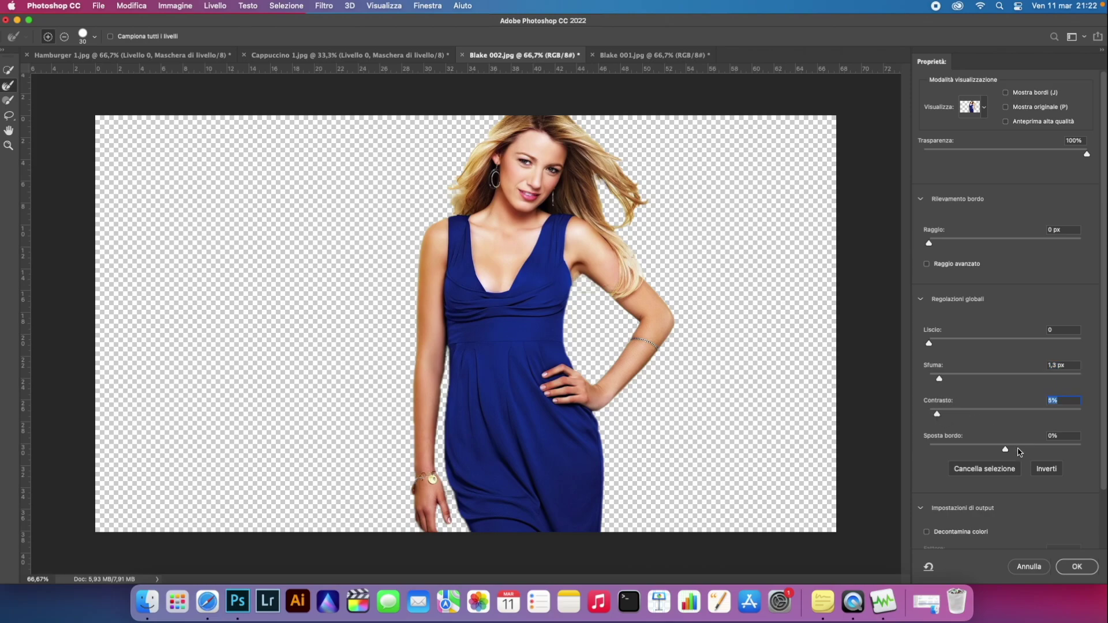
click(943, 379)
click(1007, 450)
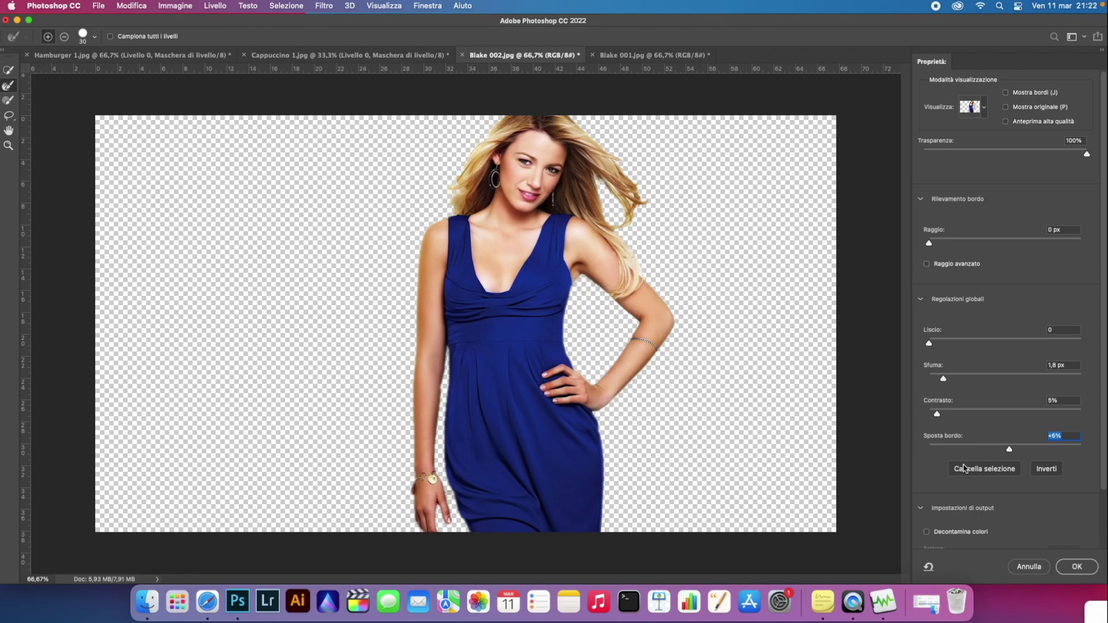
- Apply the refined selection, copy the woman to a new layer, and hide the Sfondo layer
click(1077, 567)
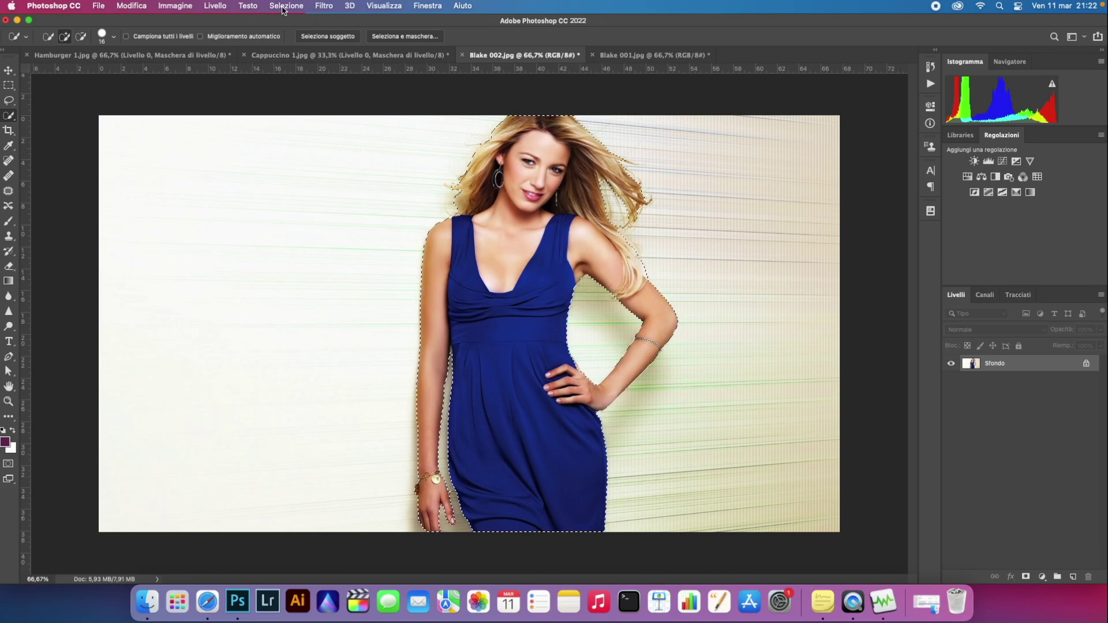
click(208, 6)
mouse_move(221, 21)
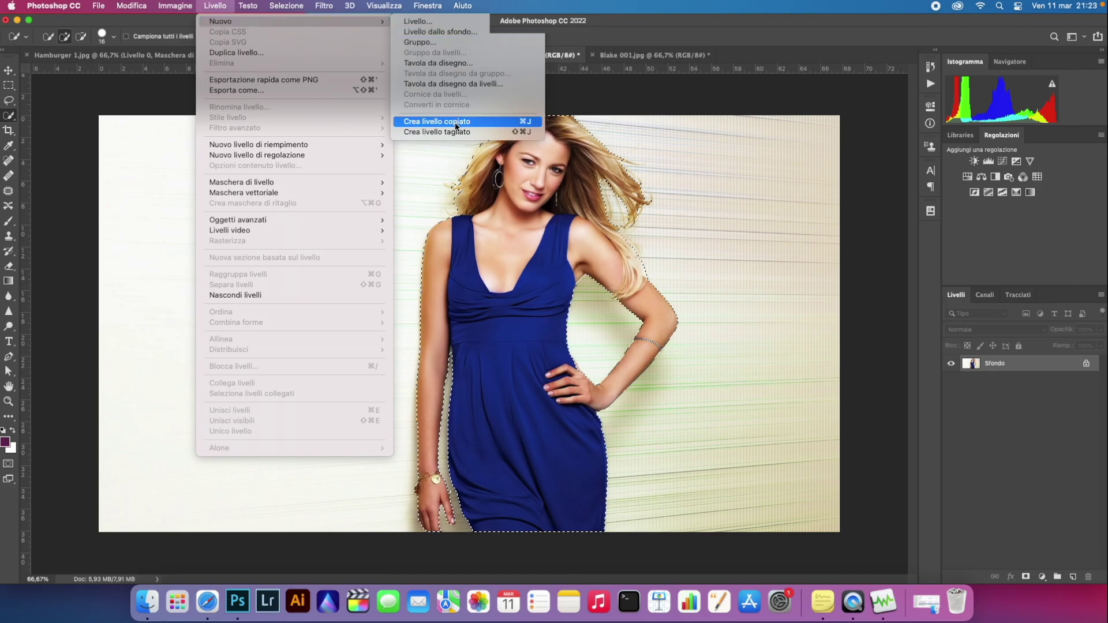
click(457, 127)
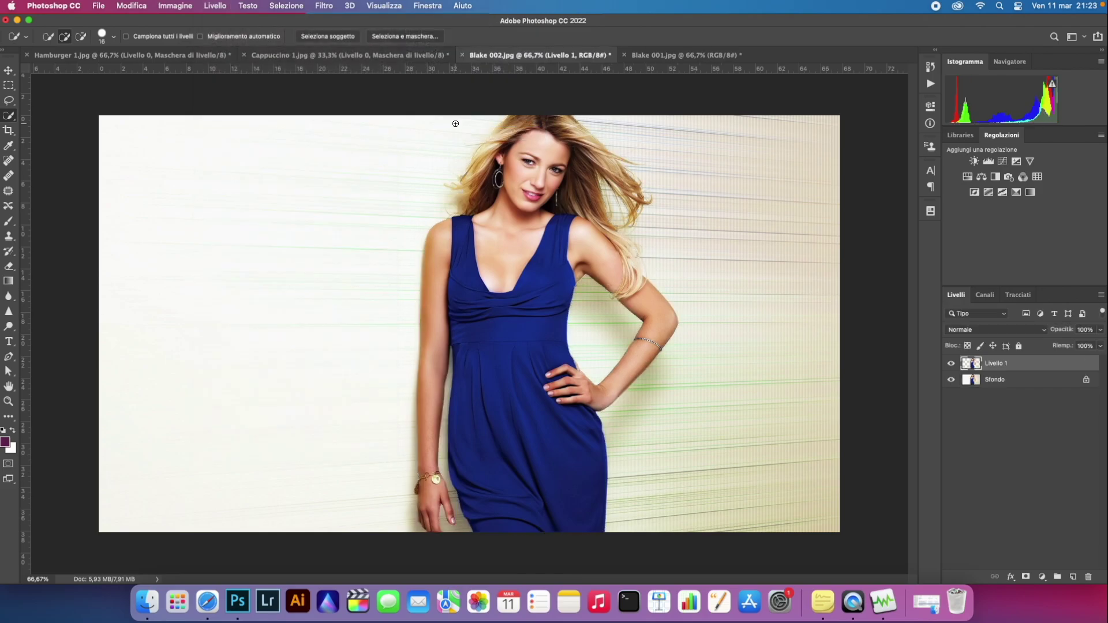
click(952, 380)
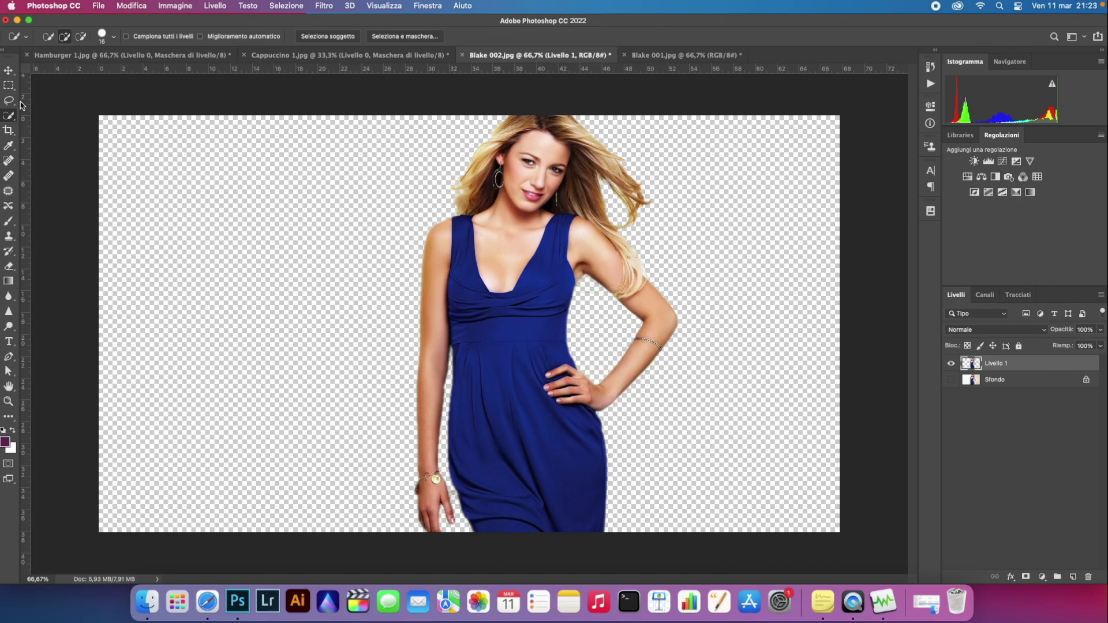
- Drag the blue-dress cut-out into the Blake 001 photo and place her on the right
click(8, 74)
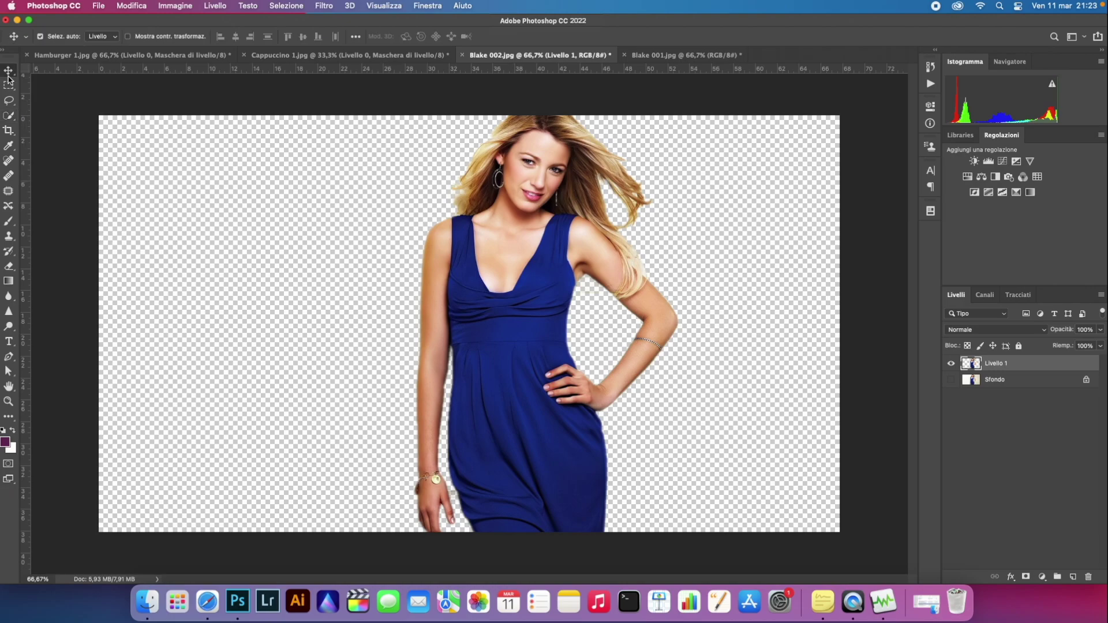
drag(502, 306, 641, 56)
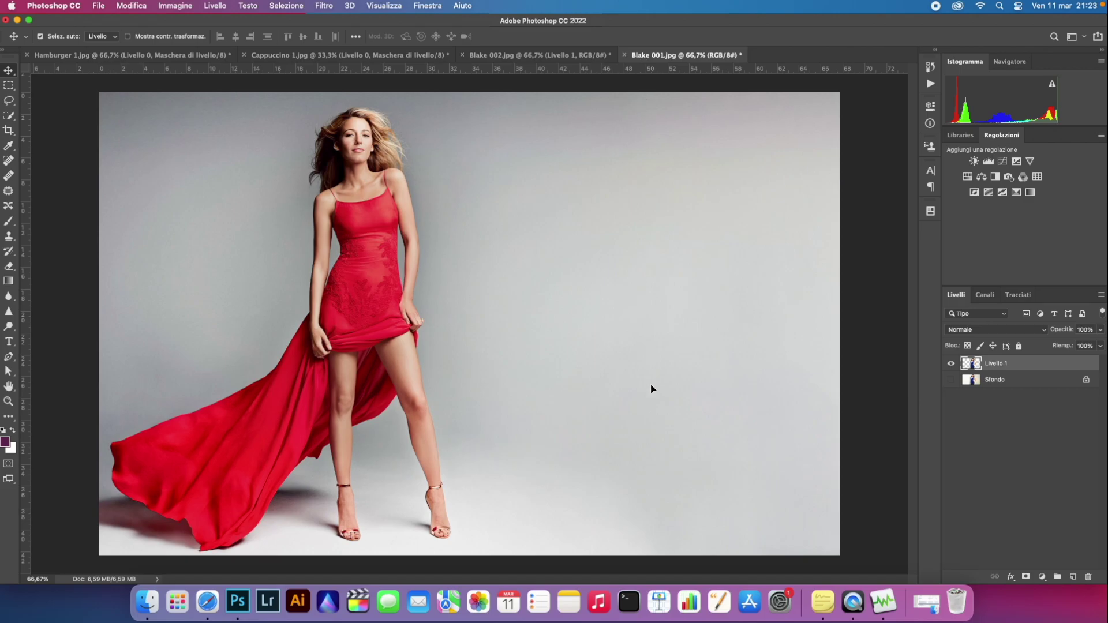
mouse_move(650, 384)
mouse_down()
mouse_move(646, 329)
mouse_move(660, 345)
mouse_up()
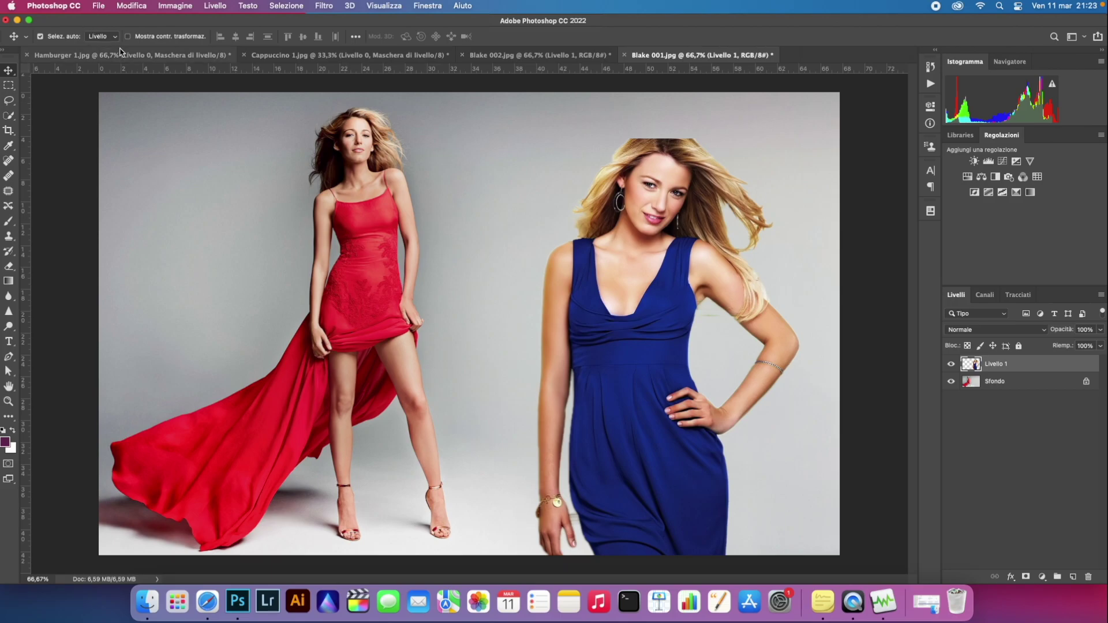
- Free Transform her proportionally to about 111% and commit the new size
click(131, 6)
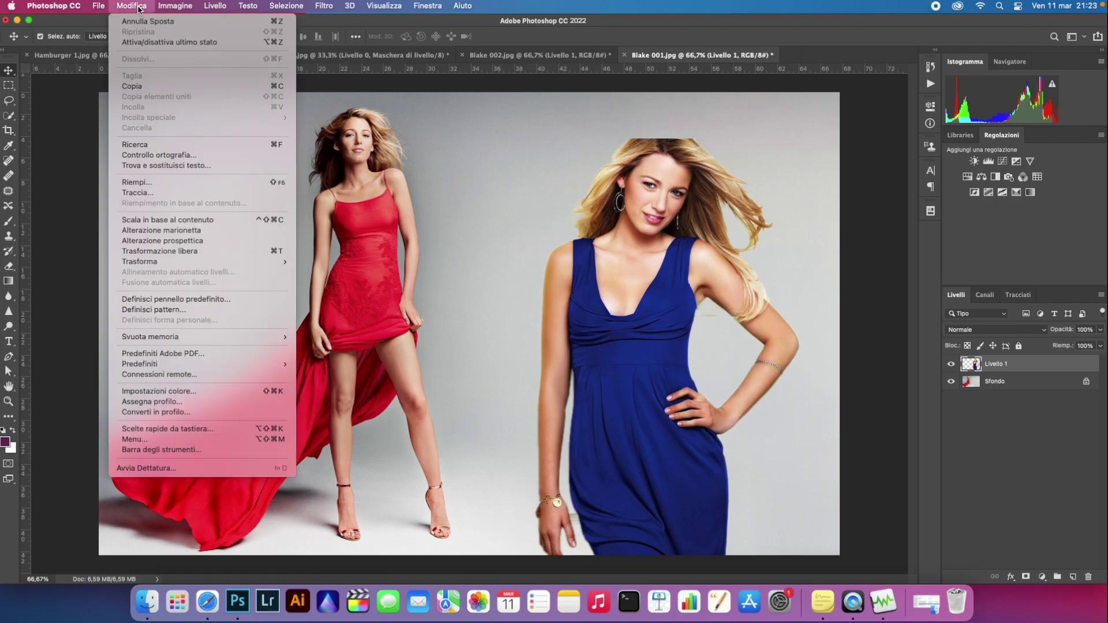
click(182, 252)
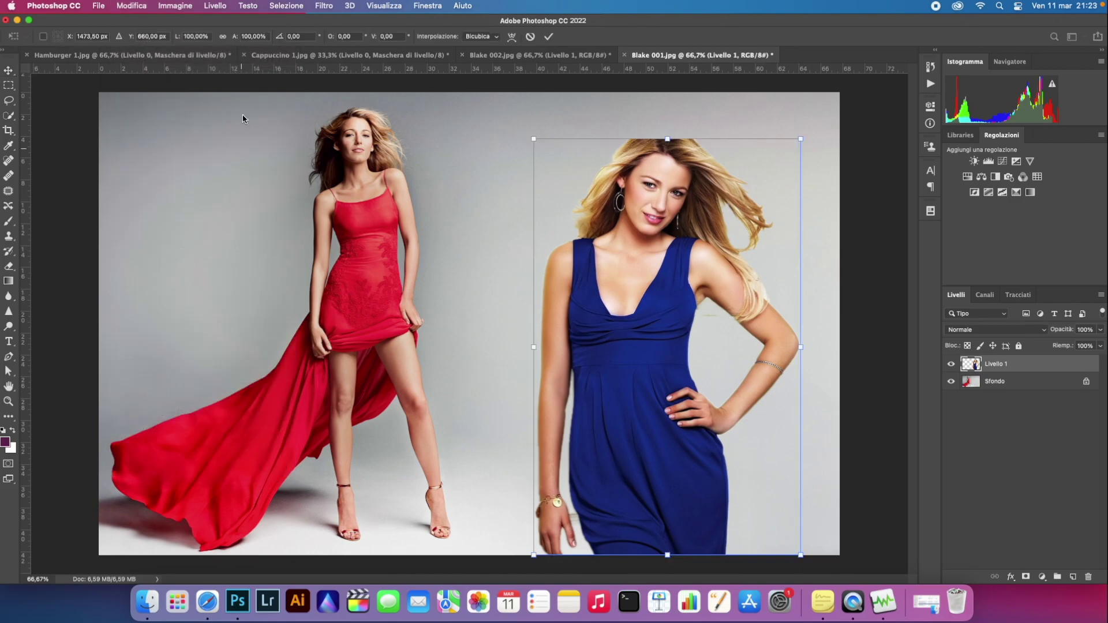
click(223, 37)
drag(534, 139, 494, 95)
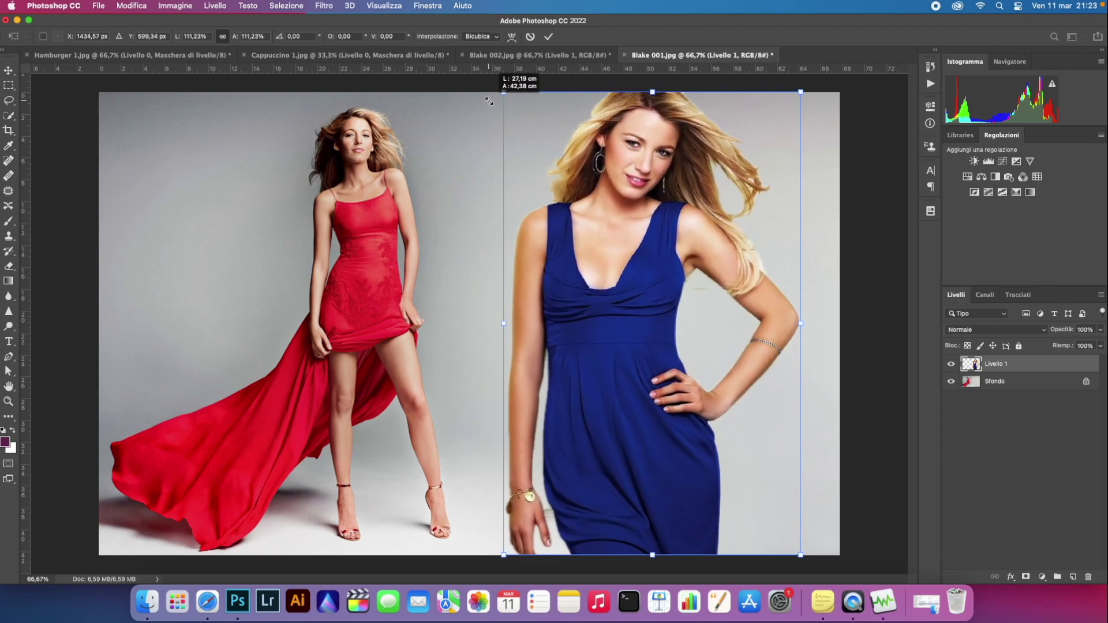
key(Return)
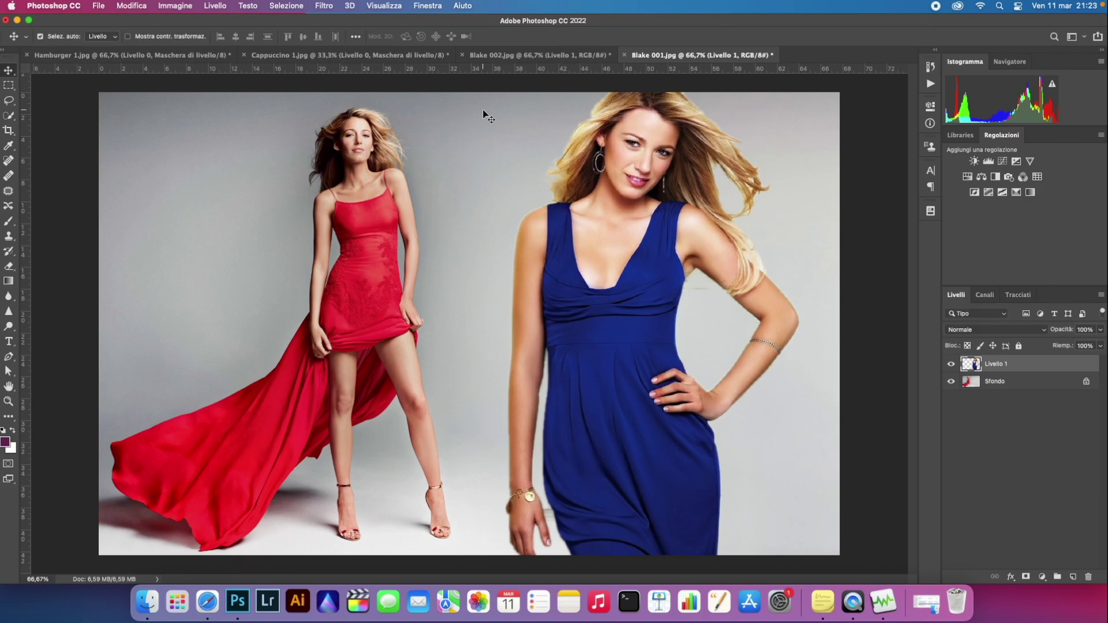